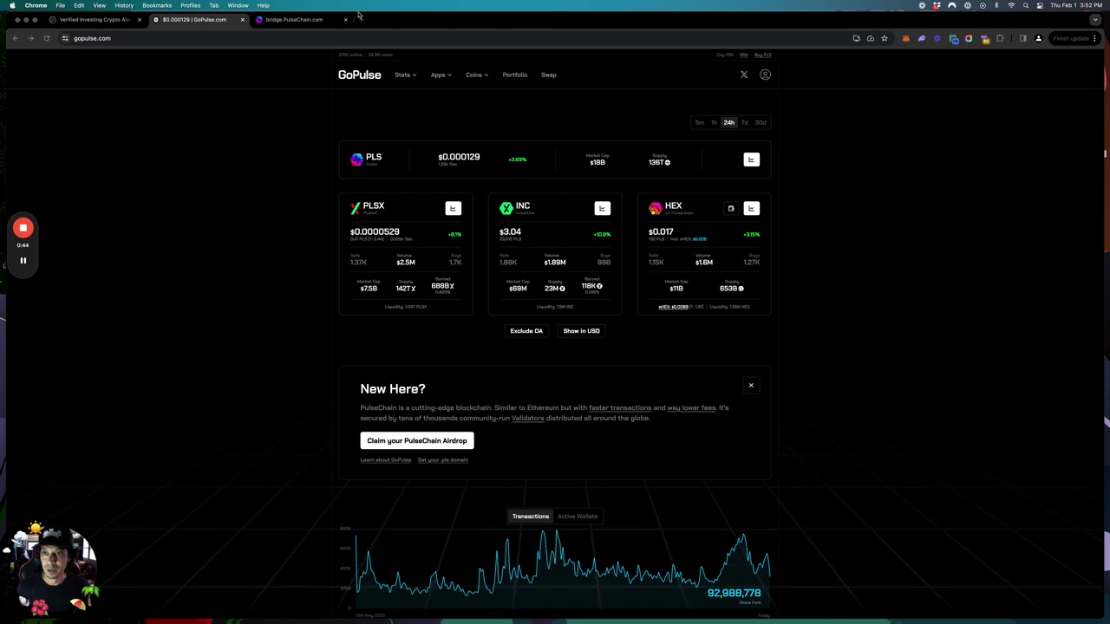
# - Go to the bridge.pulsechain.com page and open the PulseChain Bridge app through its bridge.mypinata.cloud gateway
pyautogui.click(330, 20)
pyautogui.click(97, 39)
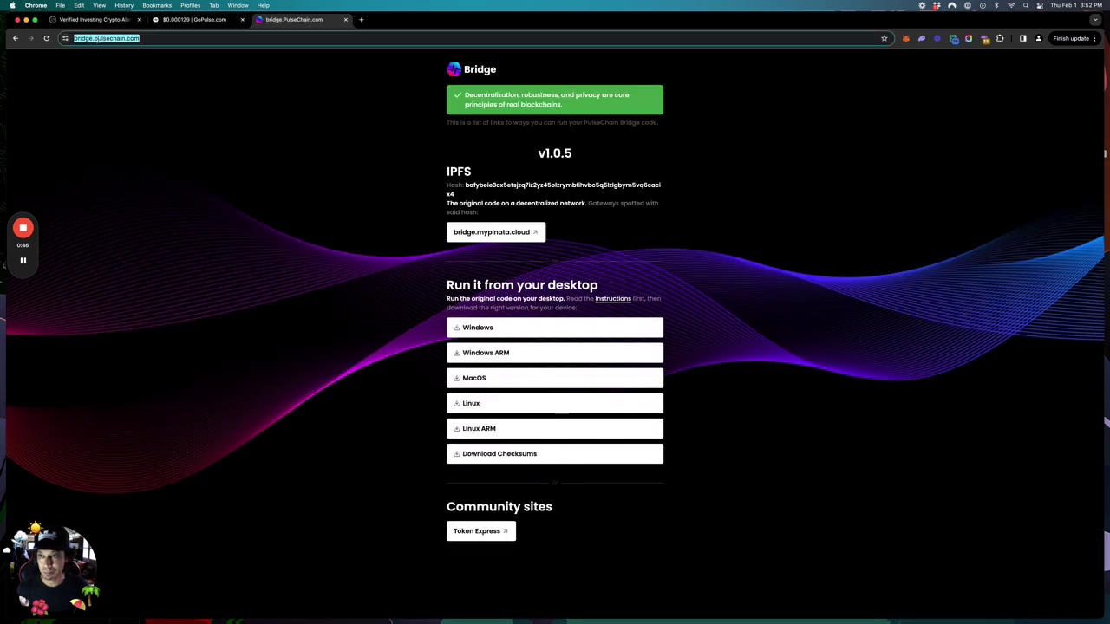
pyautogui.click(97, 39)
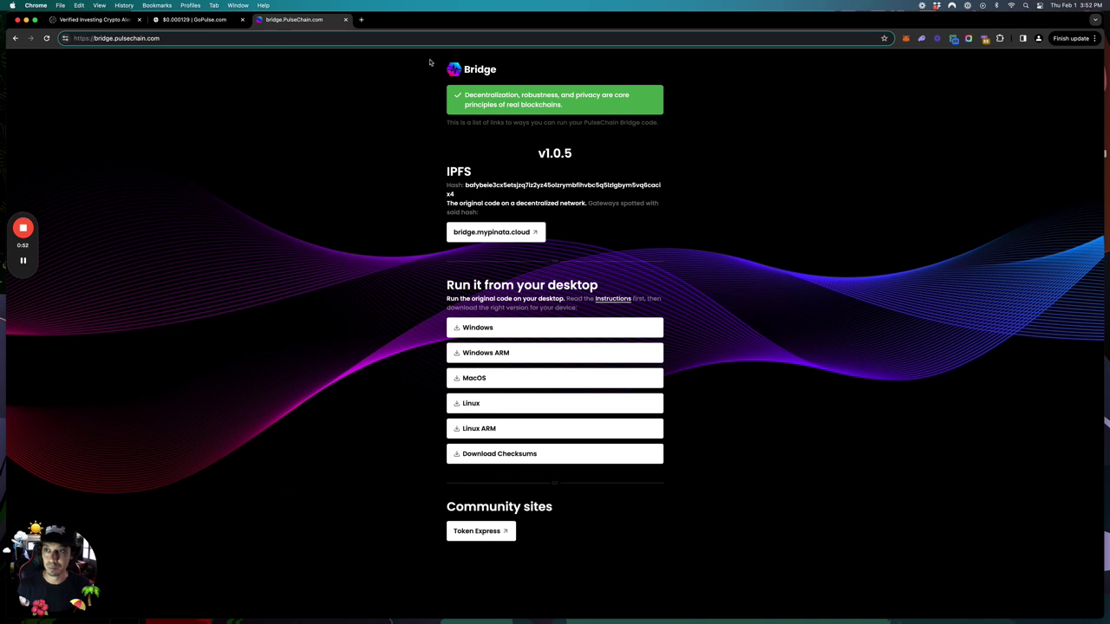
pyautogui.doubleClick(117, 38)
pyautogui.click(292, 105)
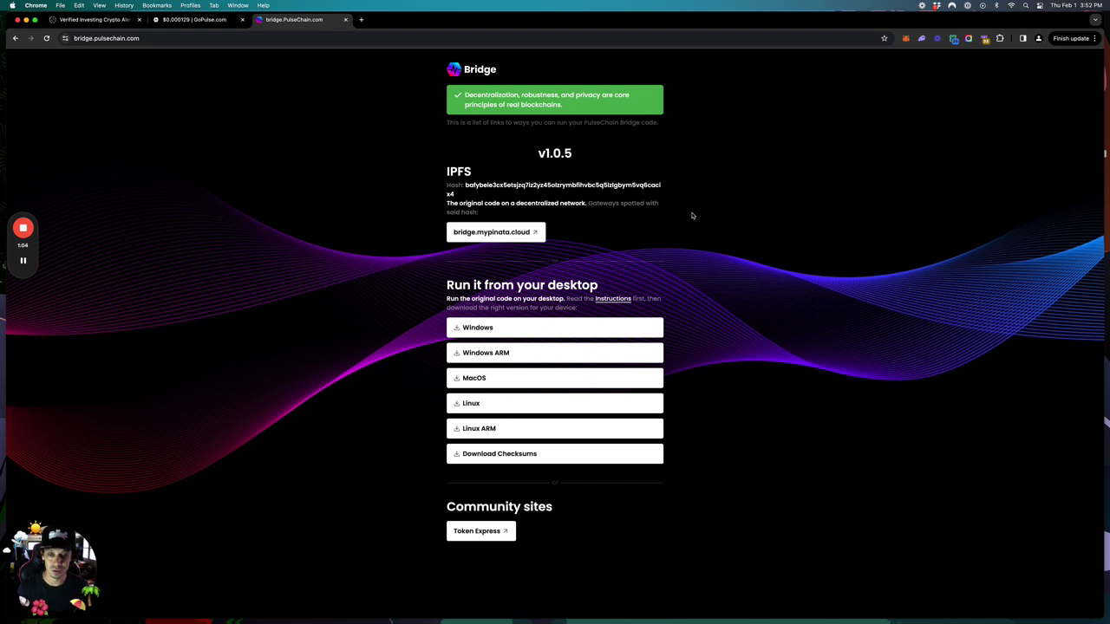
pyautogui.click(499, 234)
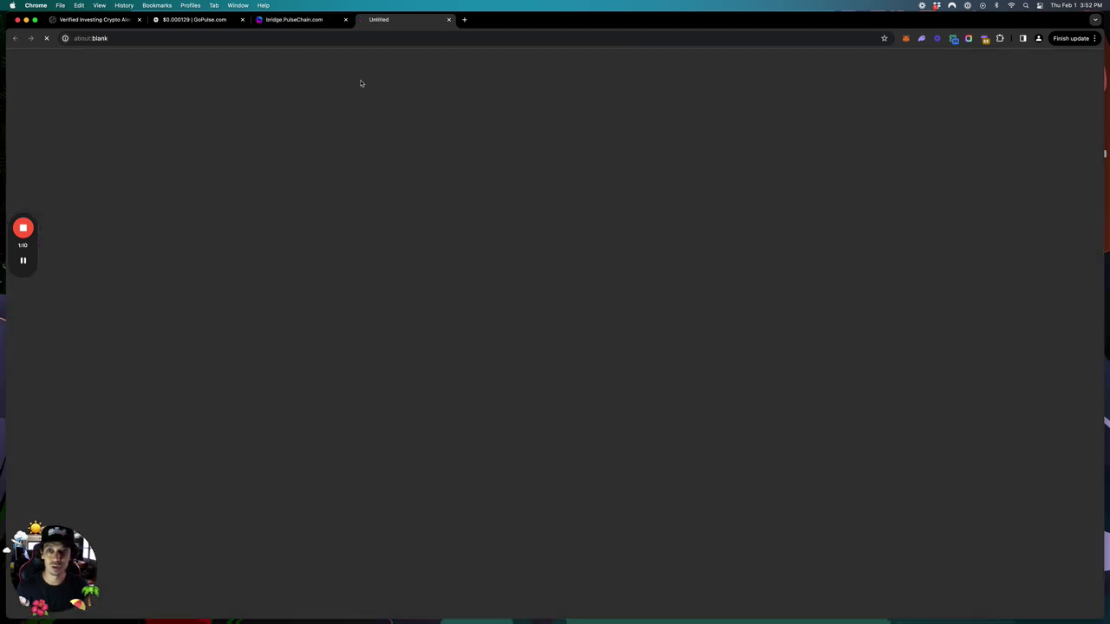
pyautogui.click(319, 21)
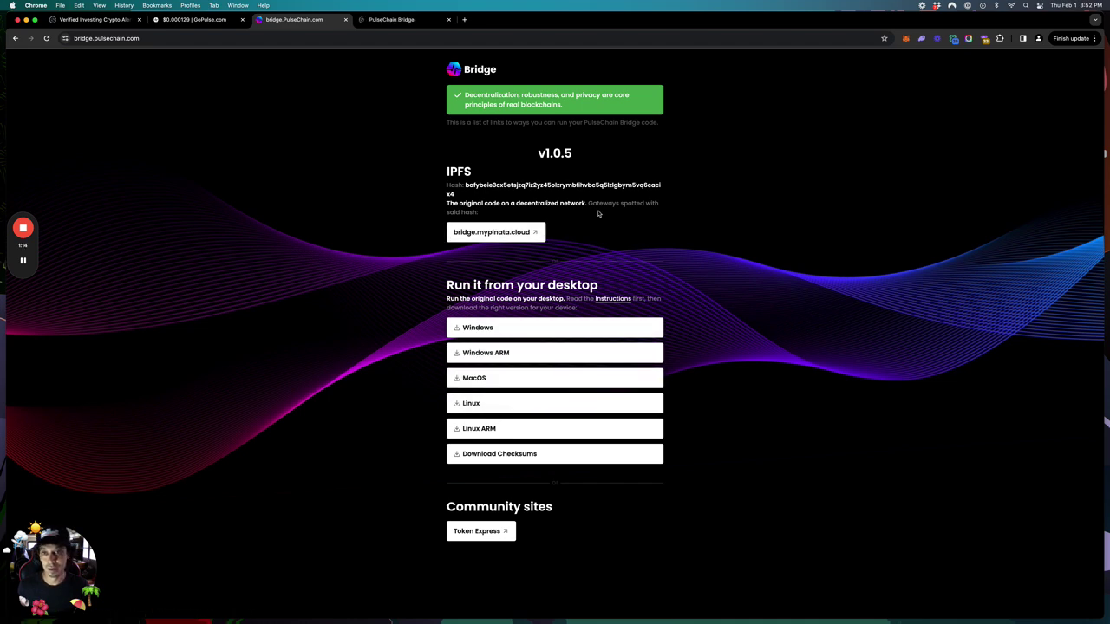
pyautogui.click(487, 234)
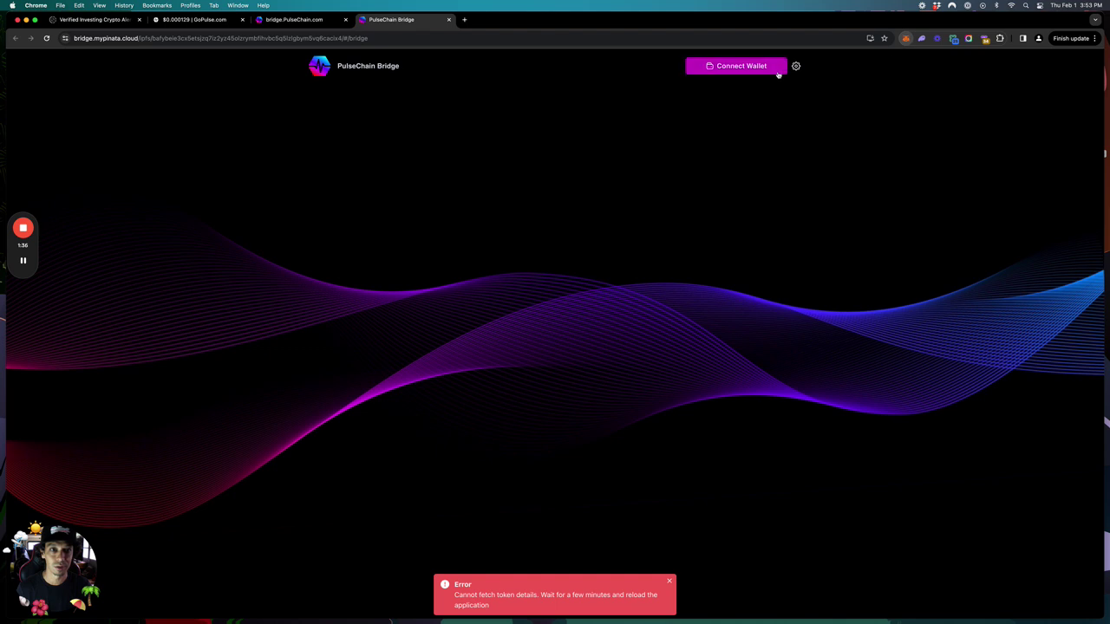
# - Connect the MetaMask wallet to the bridge using Account 1 and approve the connection
pyautogui.click(752, 66)
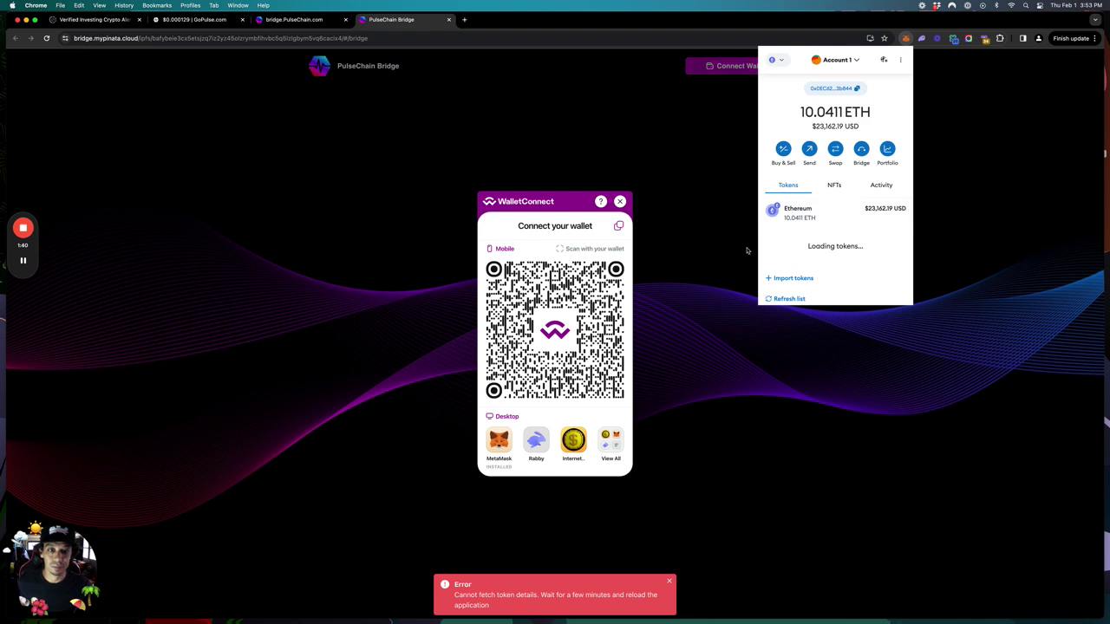
pyautogui.click(499, 442)
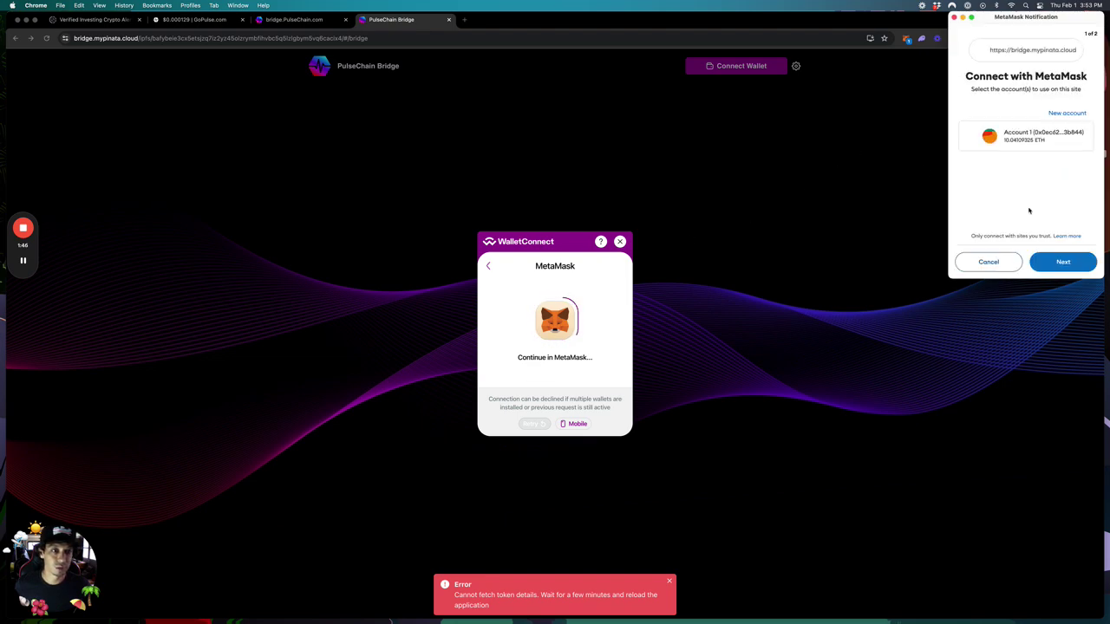
pyautogui.click(1060, 263)
pyautogui.click(1060, 263)
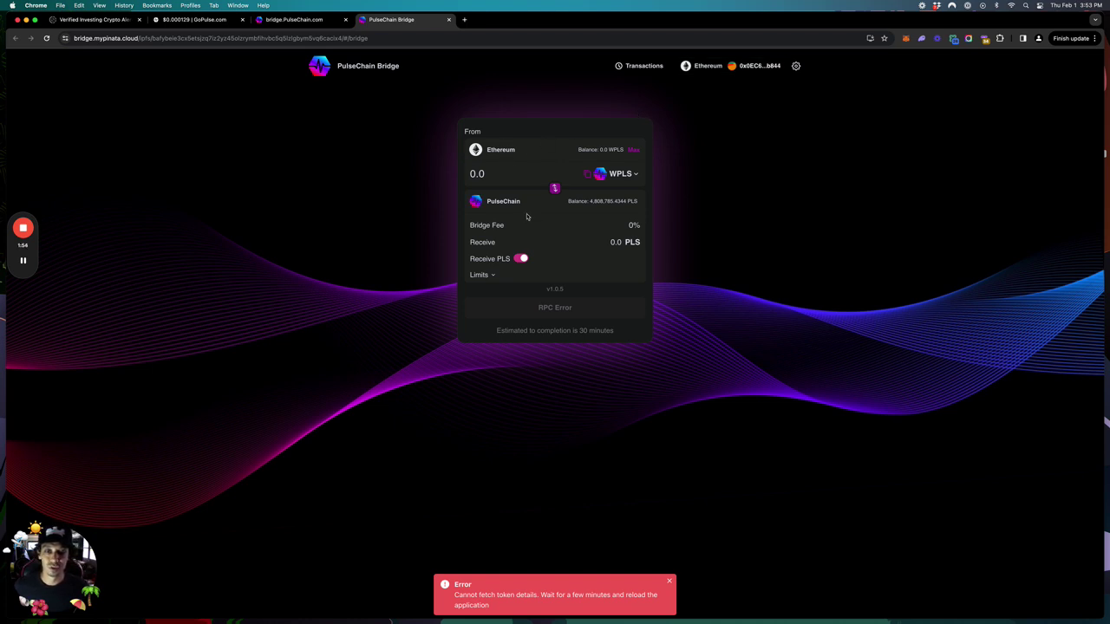
# - Choose ETH as the asset to bridge from Ethereum and set the amount to 5
pyautogui.click(625, 174)
pyautogui.click(632, 173)
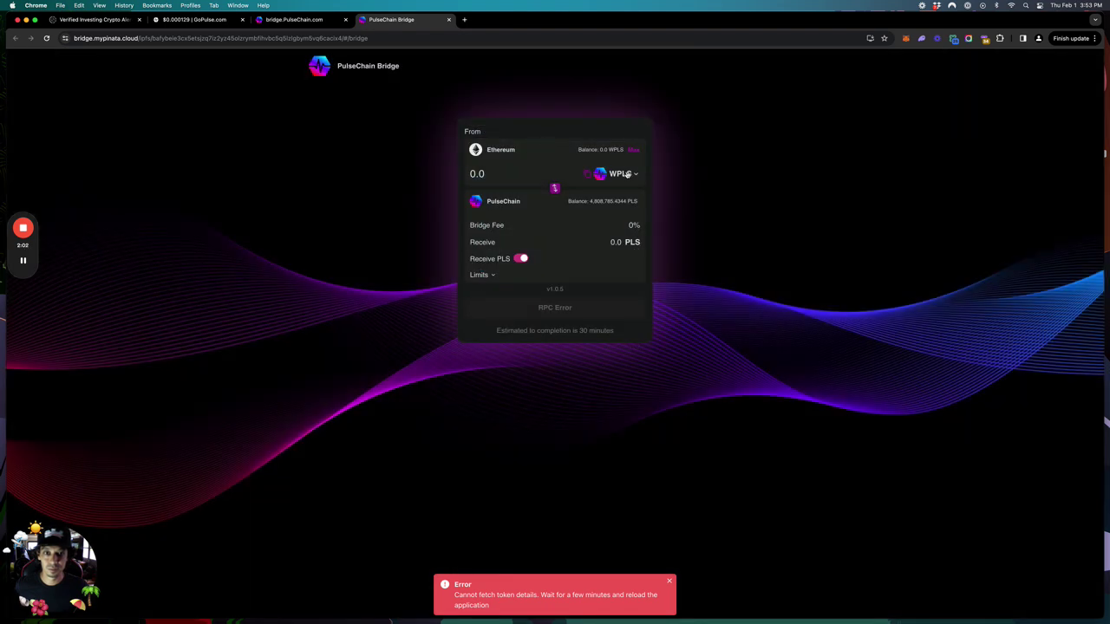
pyautogui.click(632, 175)
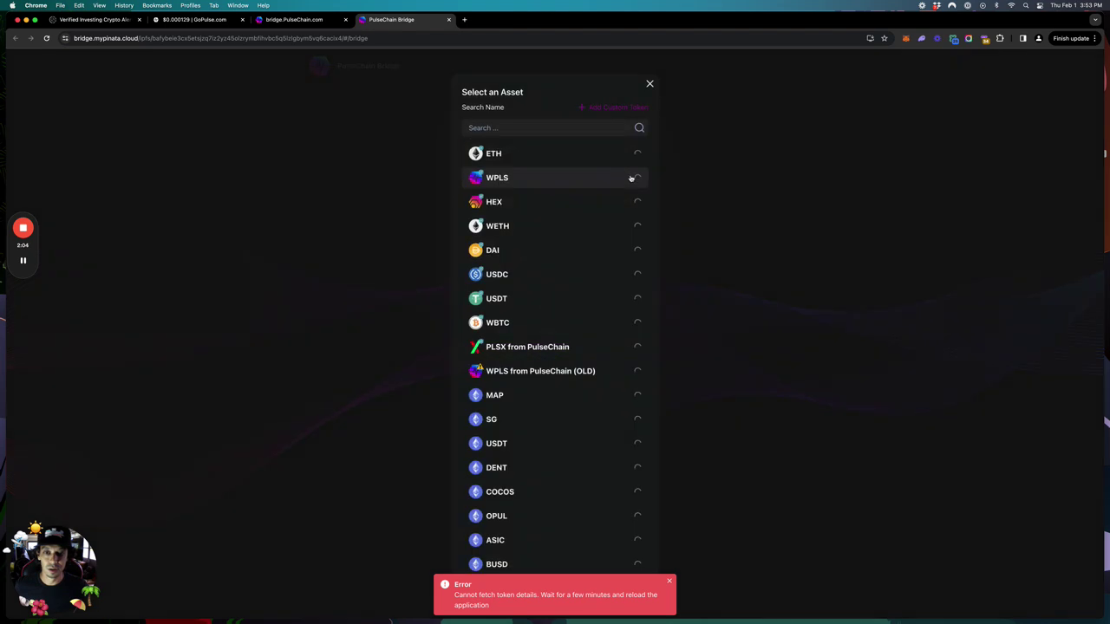
pyautogui.click(562, 161)
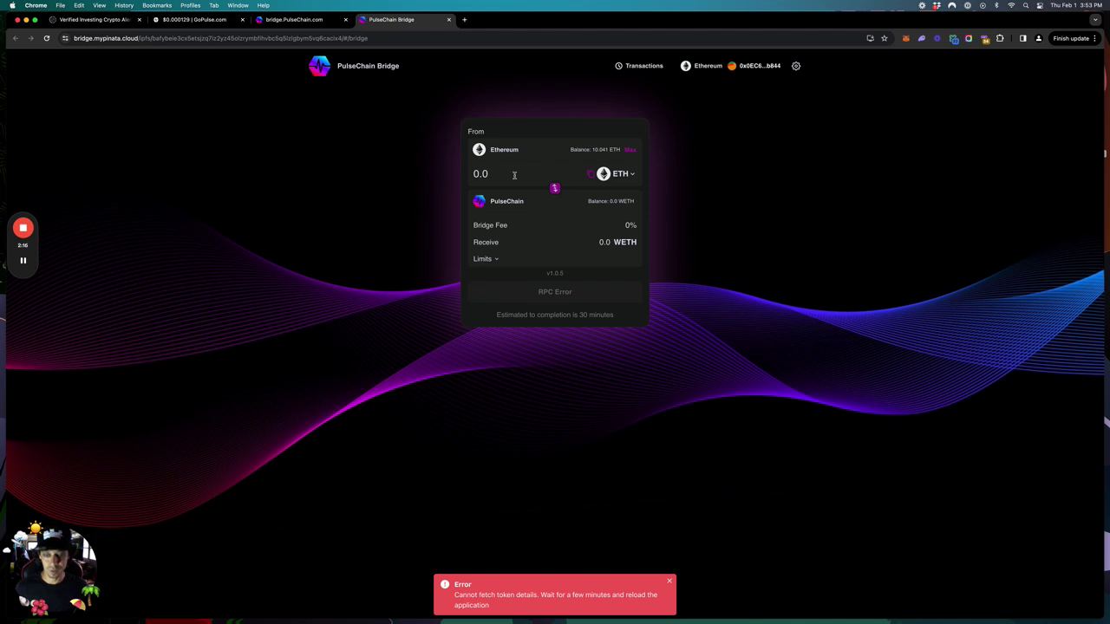
pyautogui.write('5')
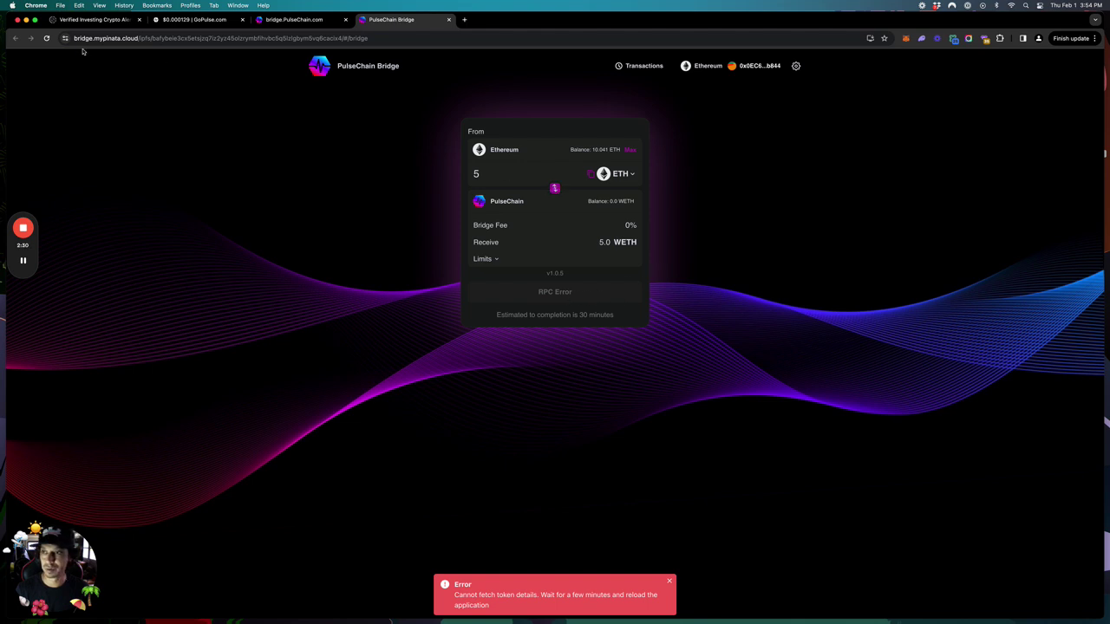
# - Reload the bridge page and enter 5 ETH as the amount again
pyautogui.click(47, 38)
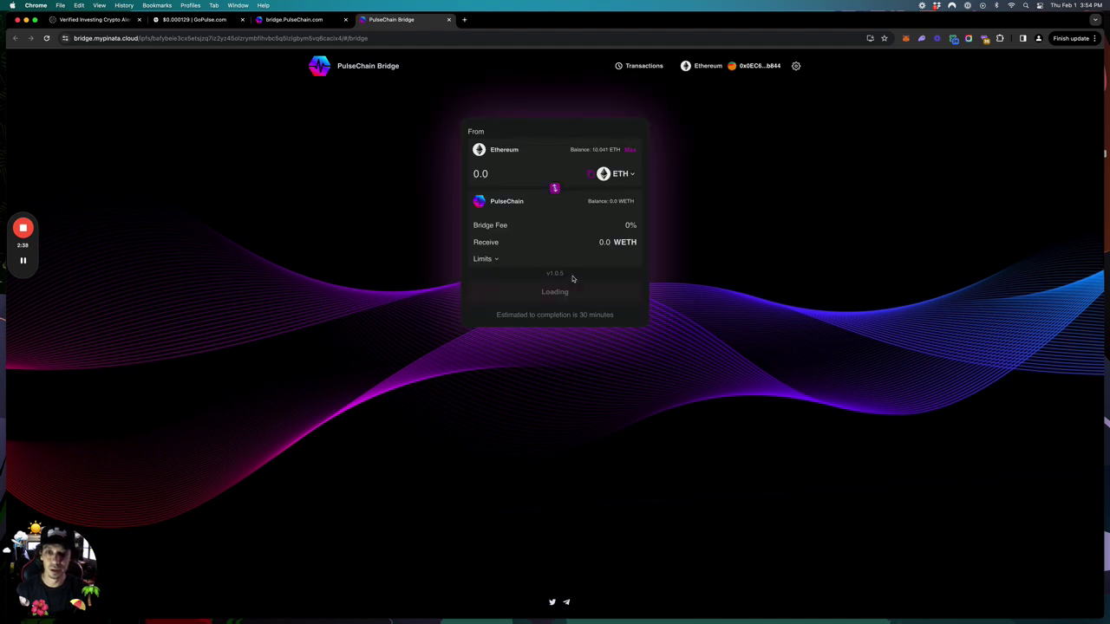
pyautogui.click(509, 178)
pyautogui.write('5')
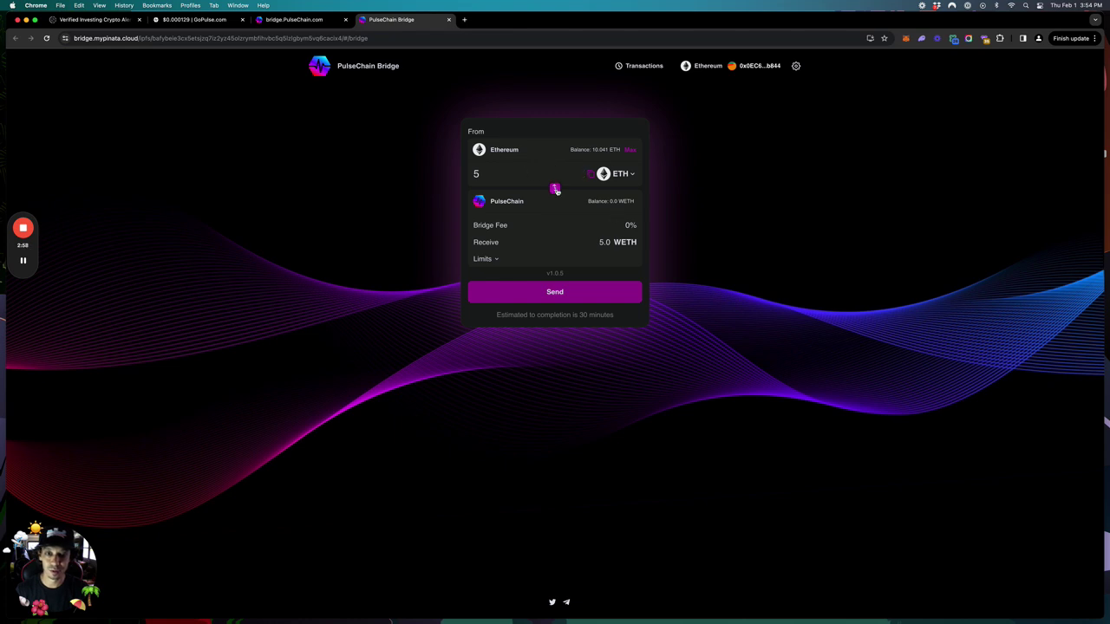
# - Send the 5 ETH to PulseChain with approval in MetaMask, and open the bridge's list of transactions
pyautogui.click(560, 295)
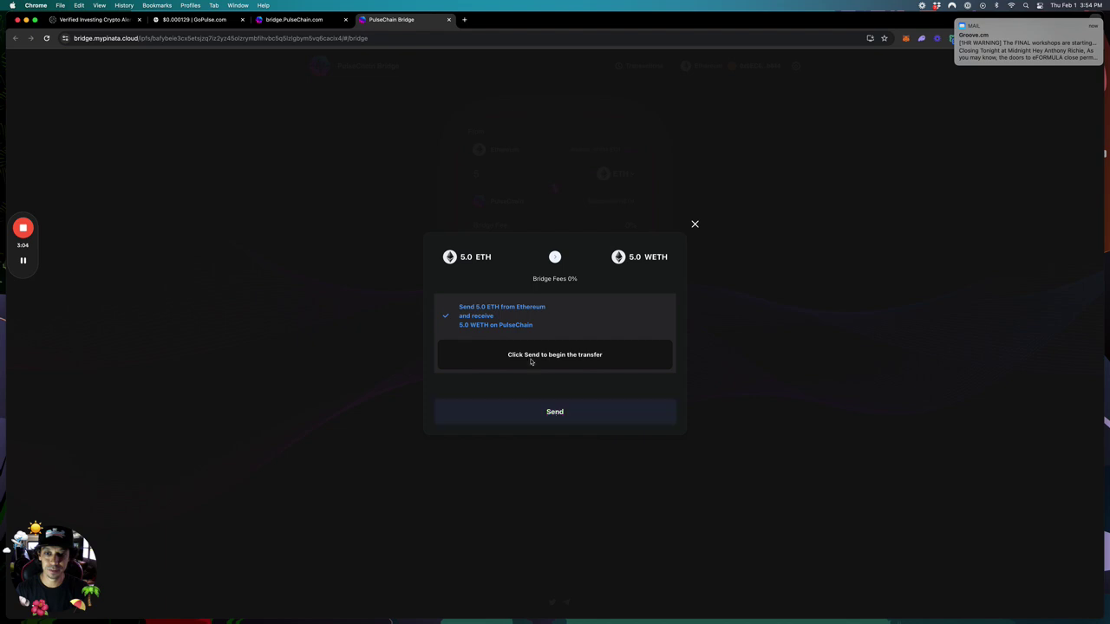
pyautogui.click(555, 412)
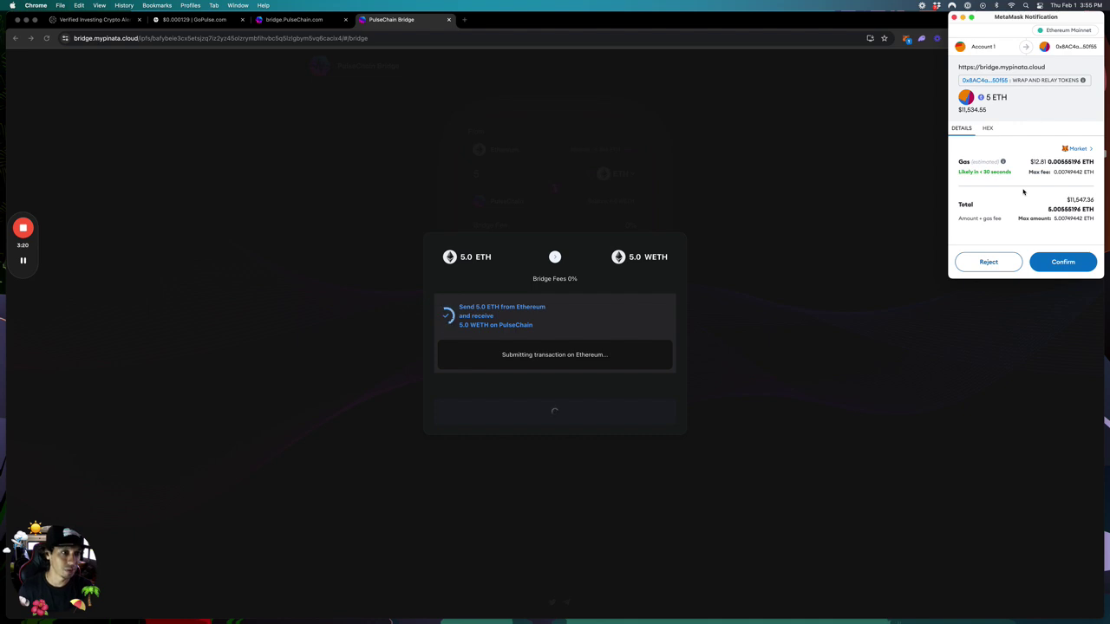
pyautogui.click(1061, 264)
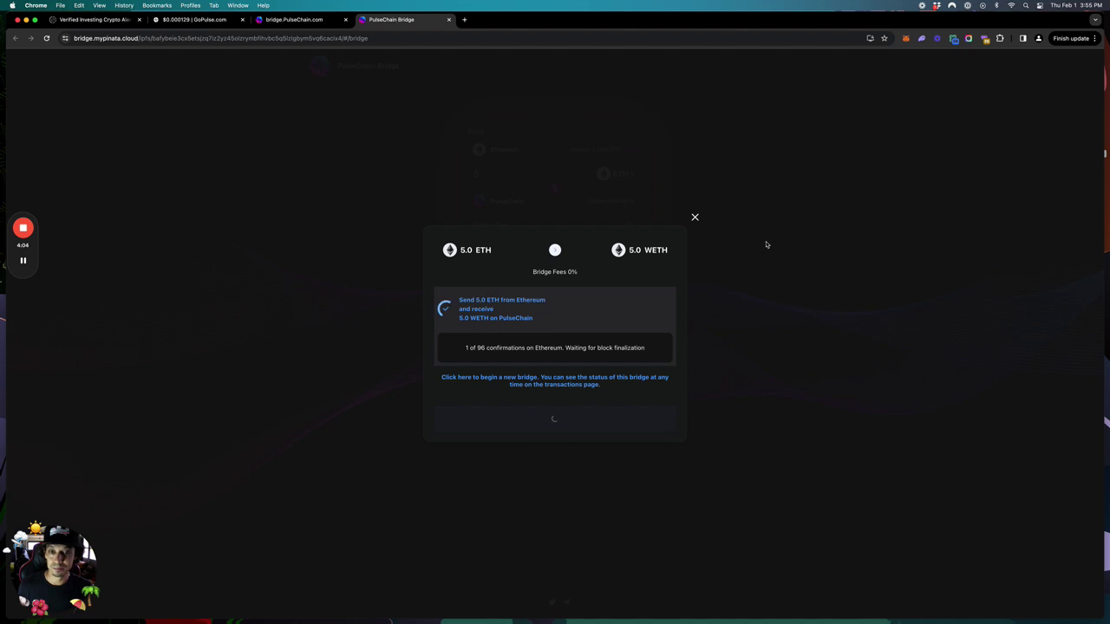
pyautogui.click(694, 218)
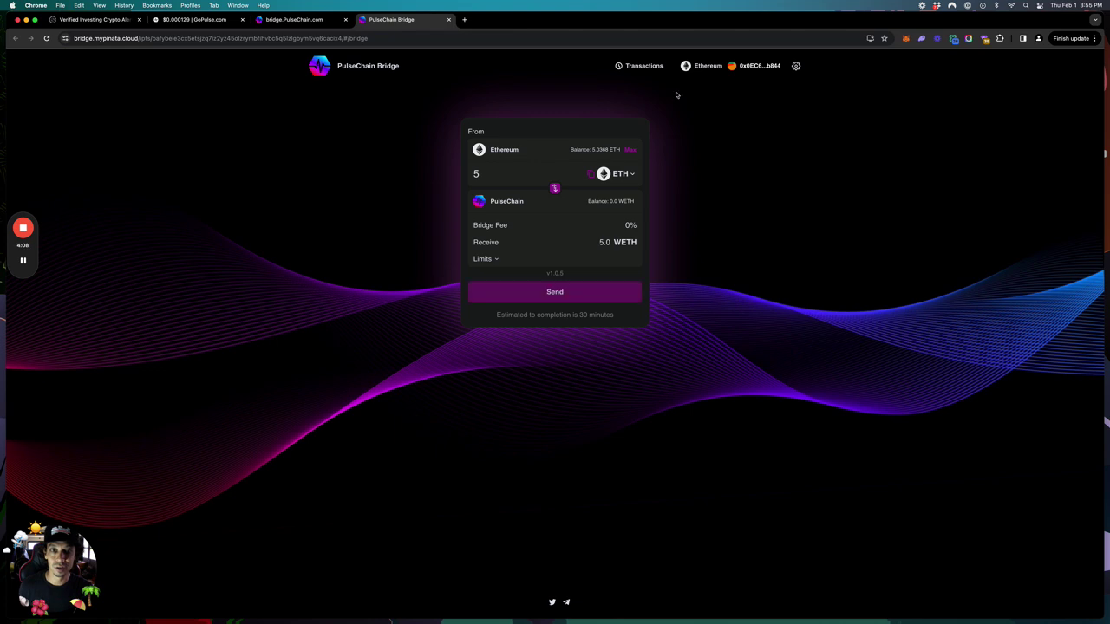
pyautogui.click(645, 67)
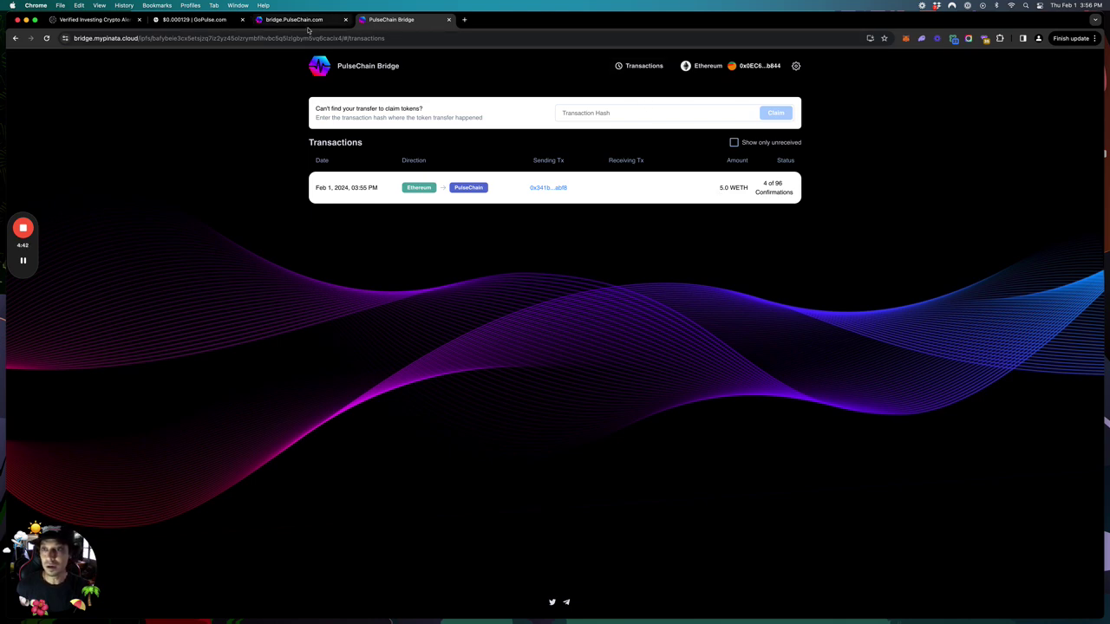
# - View the Leagues stats on GoPulse with OA excluded
pyautogui.click(207, 25)
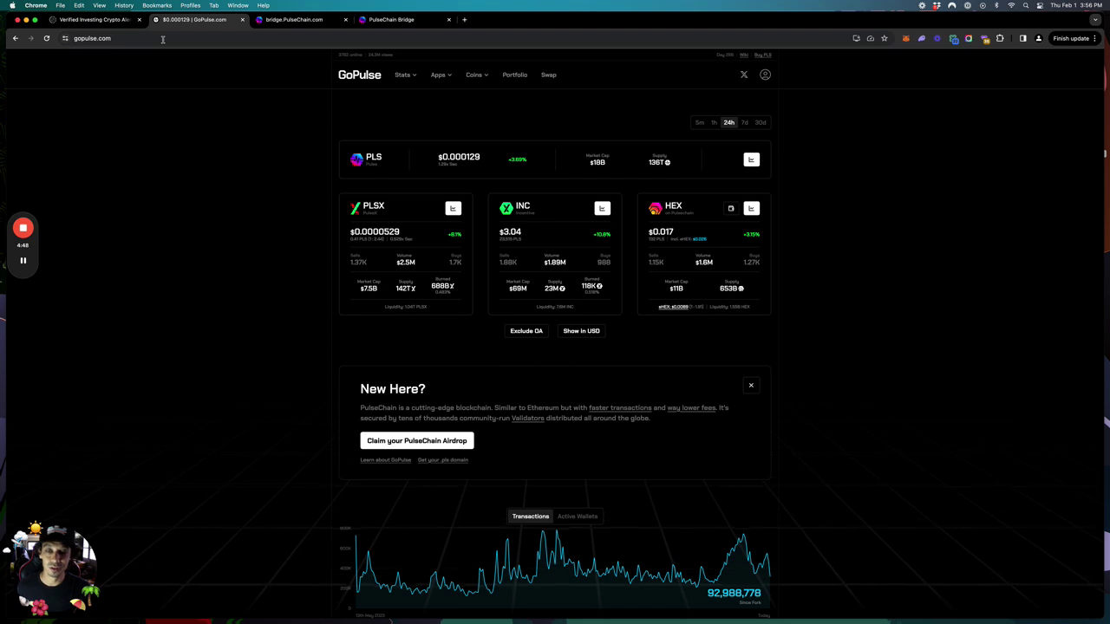
pyautogui.moveTo(405, 79)
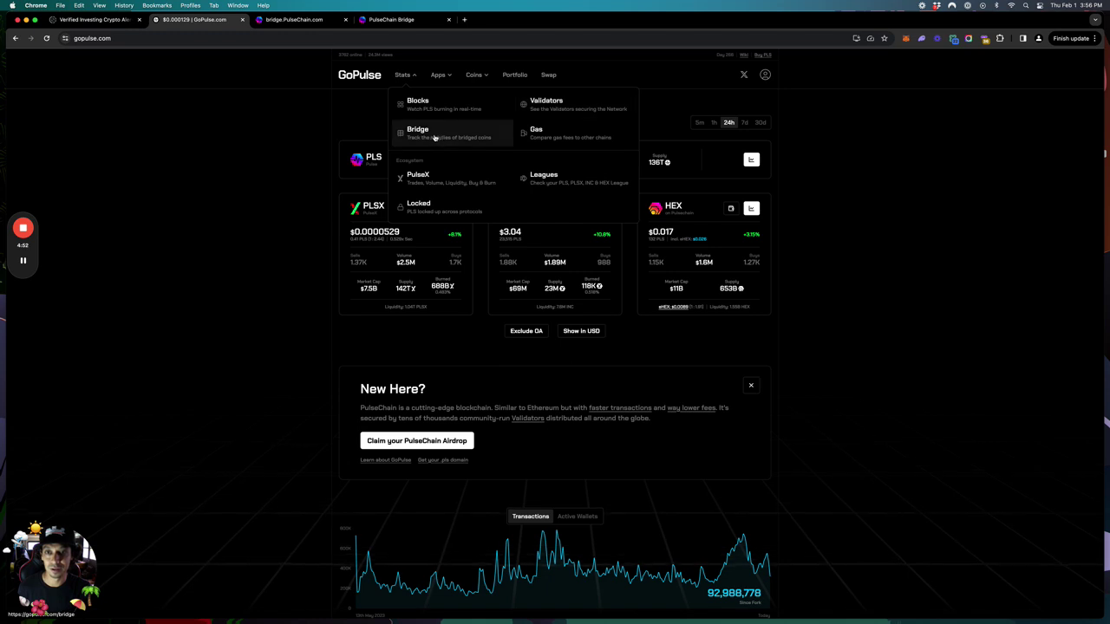
pyautogui.click(531, 183)
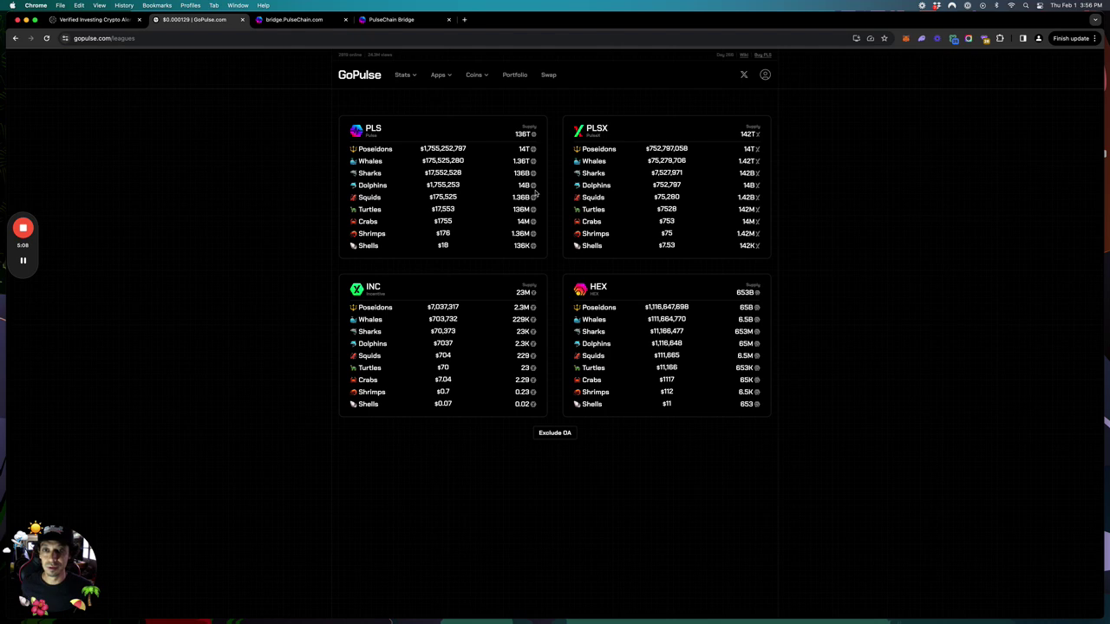
pyautogui.click(556, 434)
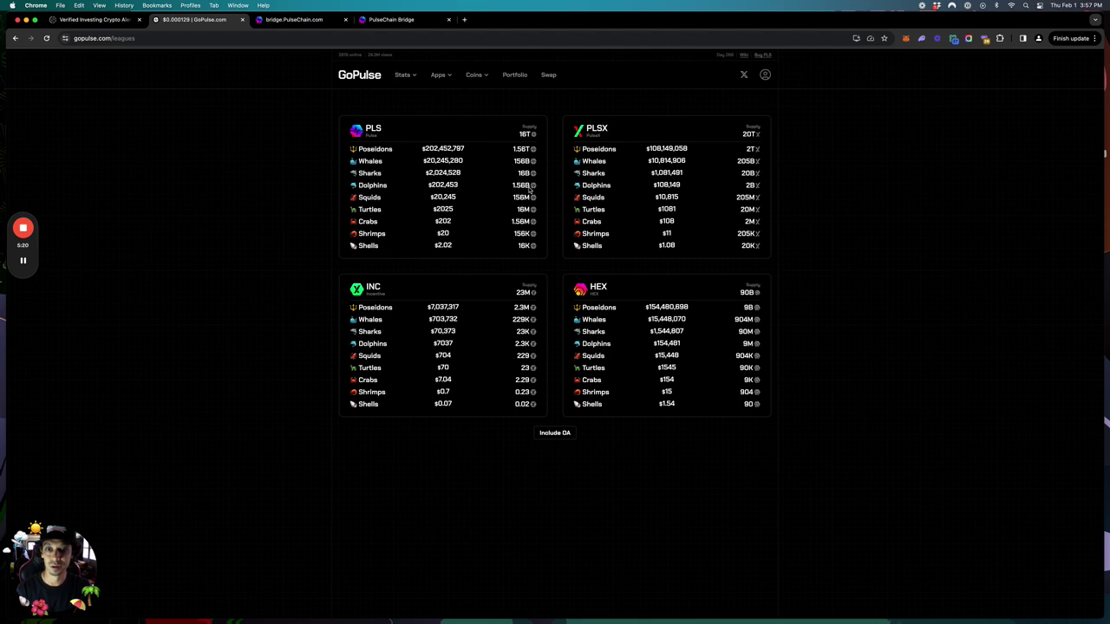
# - Review GoPulse's Bridge stats, including the bridged-in DAI chart, and return to the site's home page
pyautogui.click(406, 76)
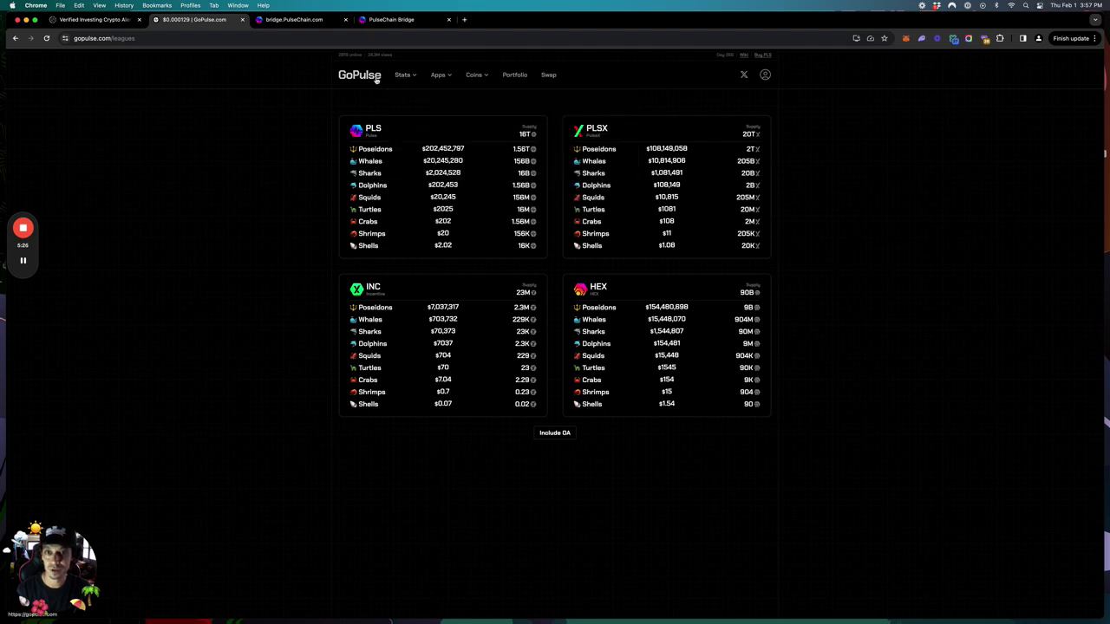
pyautogui.click(404, 74)
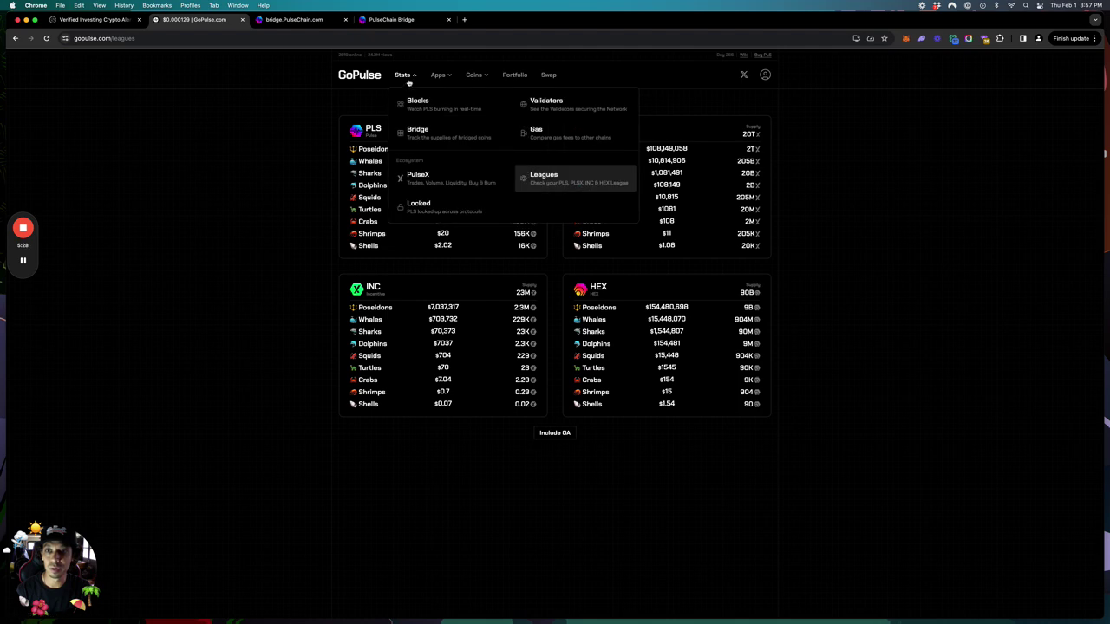
pyautogui.click(456, 139)
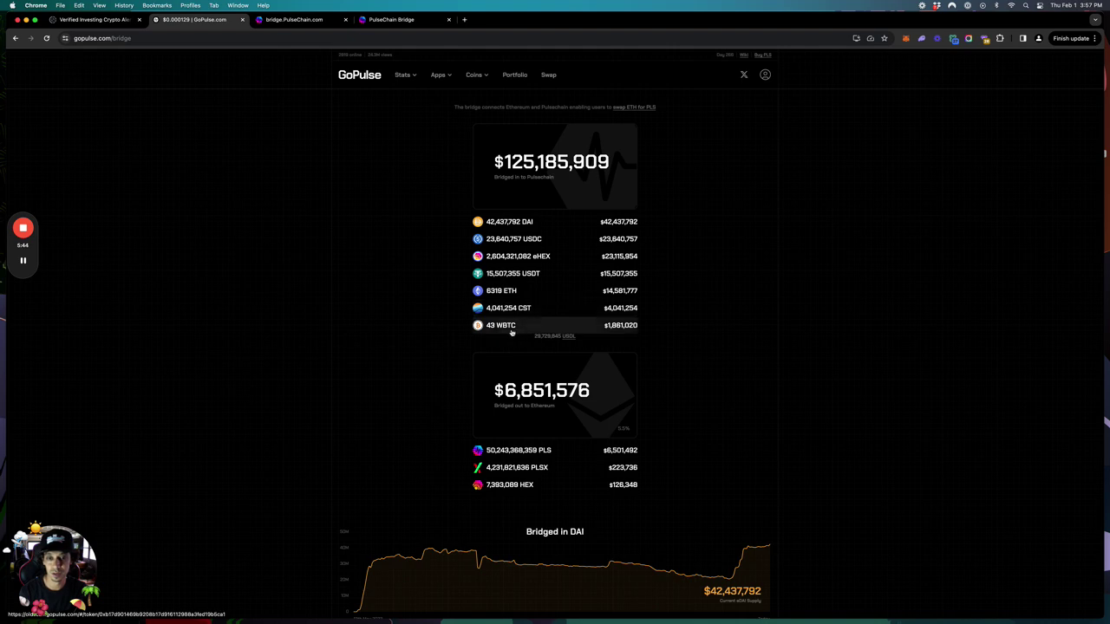
pyautogui.scroll(-1, 583, 335)
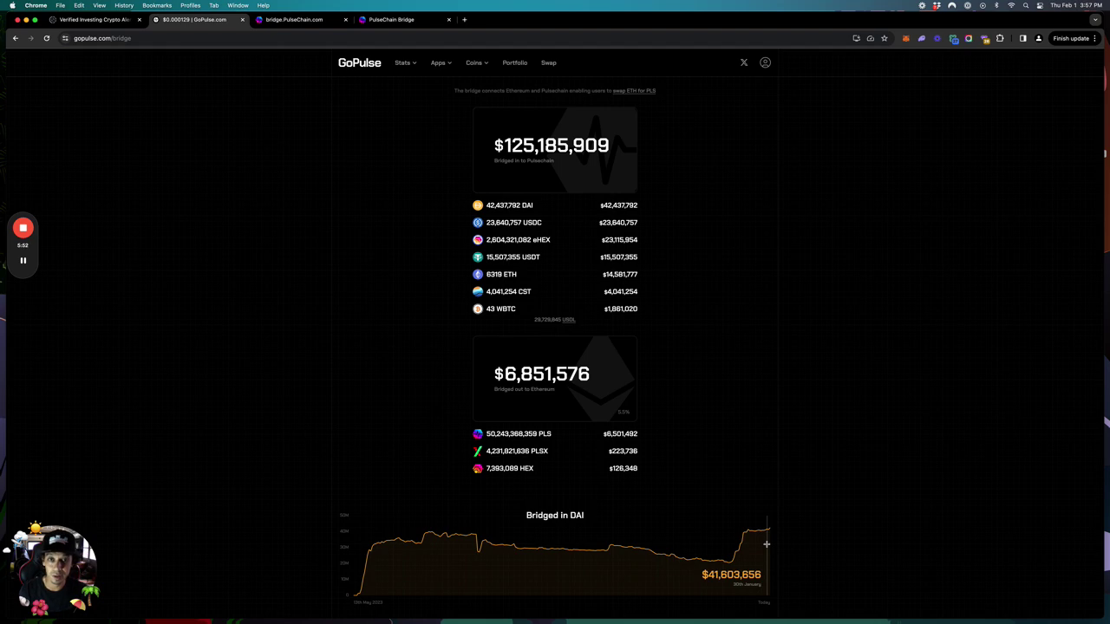
pyautogui.click(363, 67)
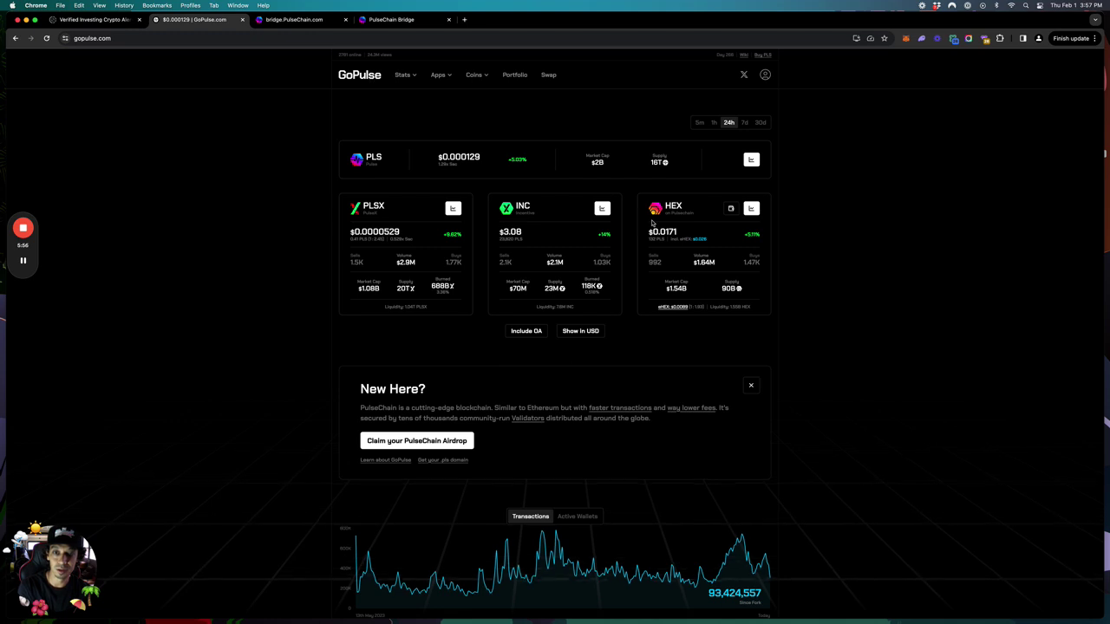
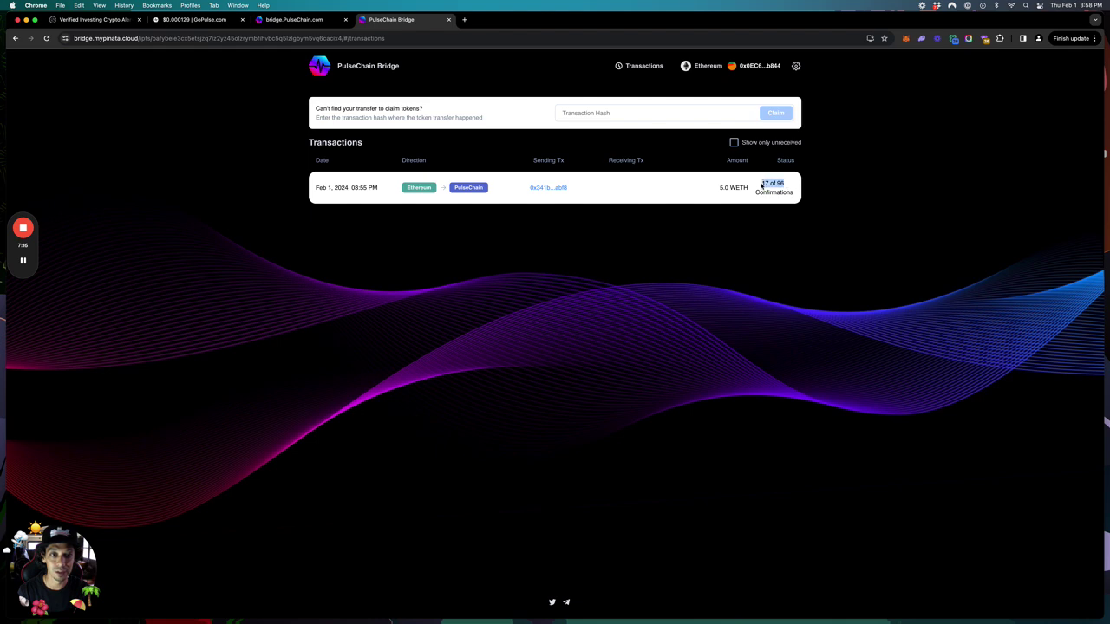
# - Open pulsex.com in a new browser tab
pyautogui.click(656, 255)
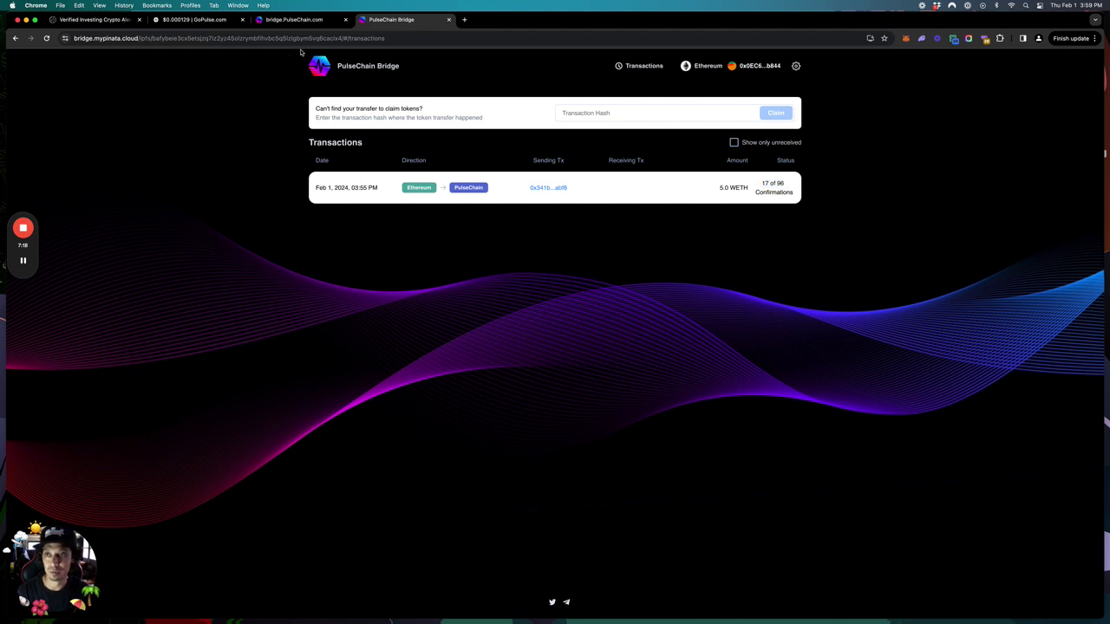
pyautogui.click(464, 19)
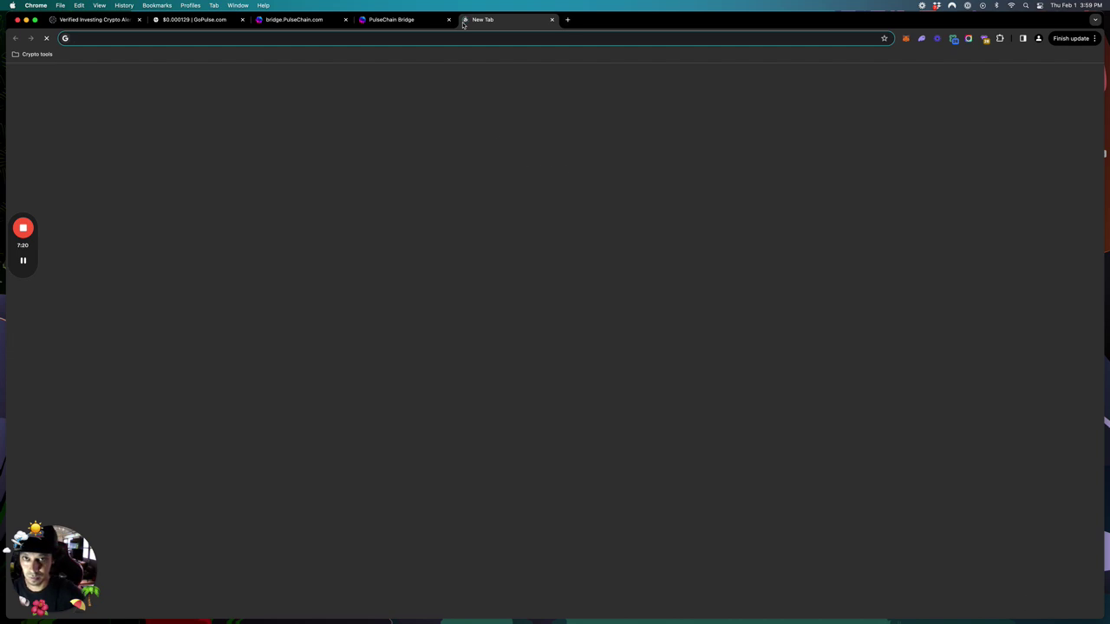
pyautogui.write('pul')
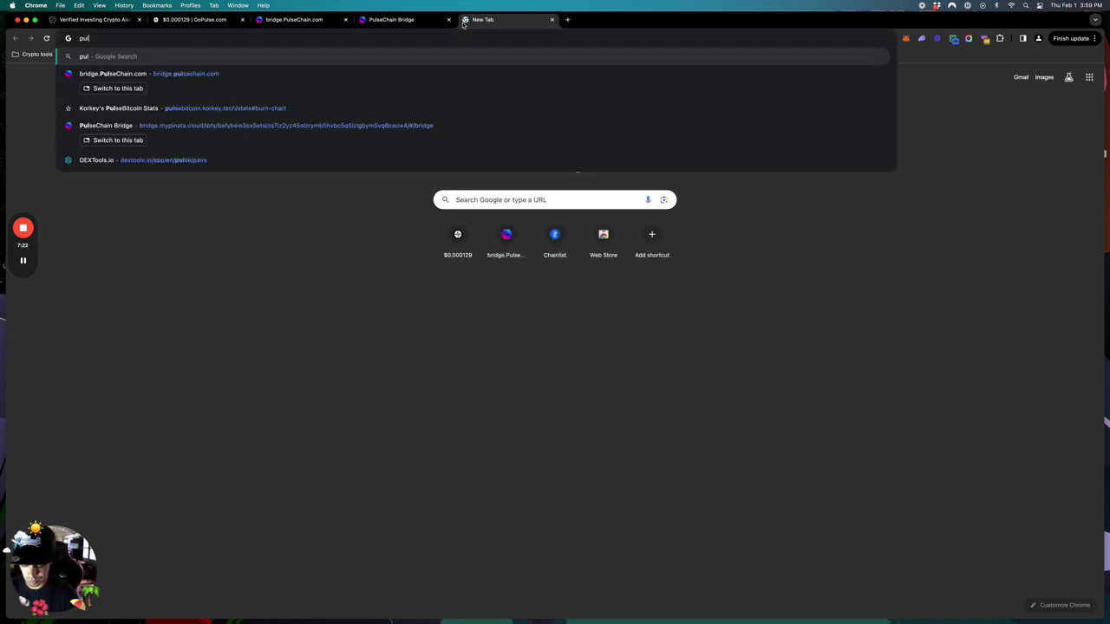
pyautogui.write('se')
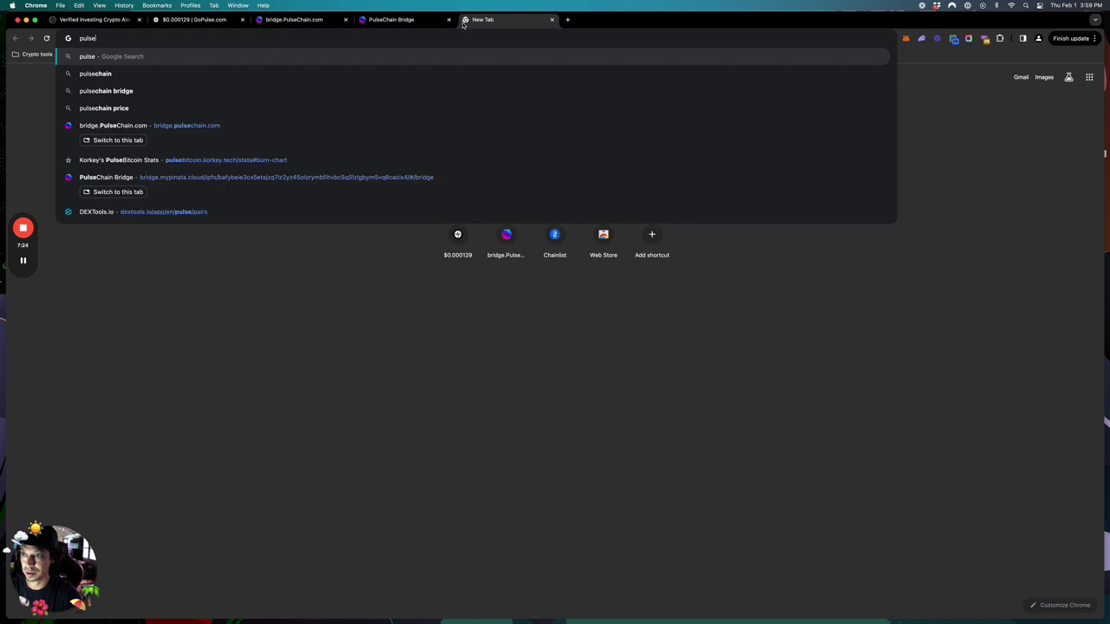
pyautogui.write('x')
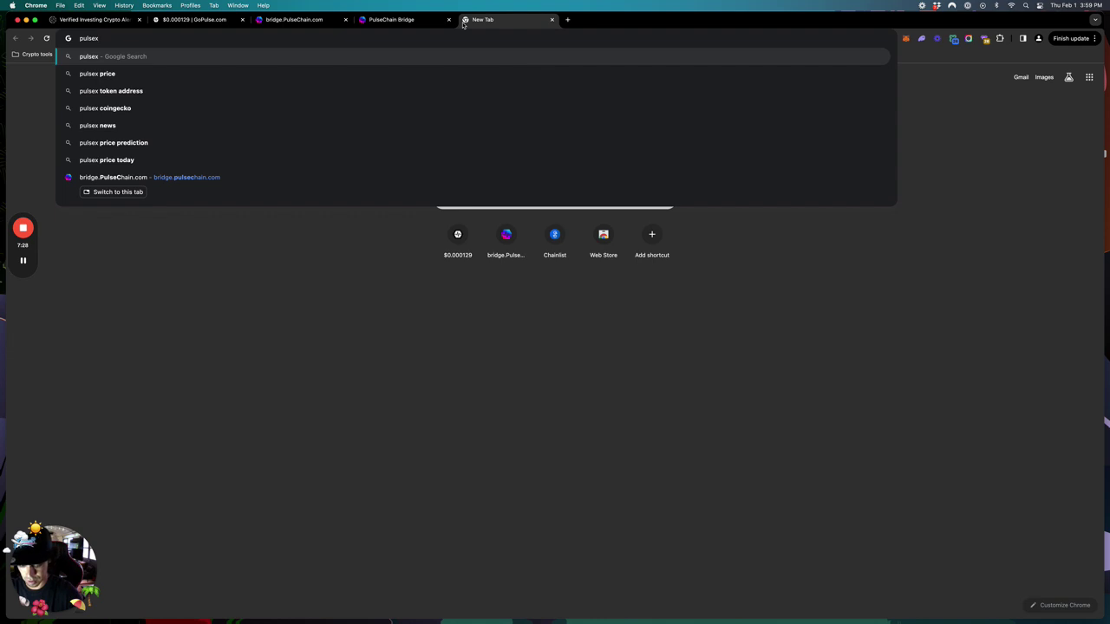
pyautogui.write('.com')
pyautogui.press('Return')
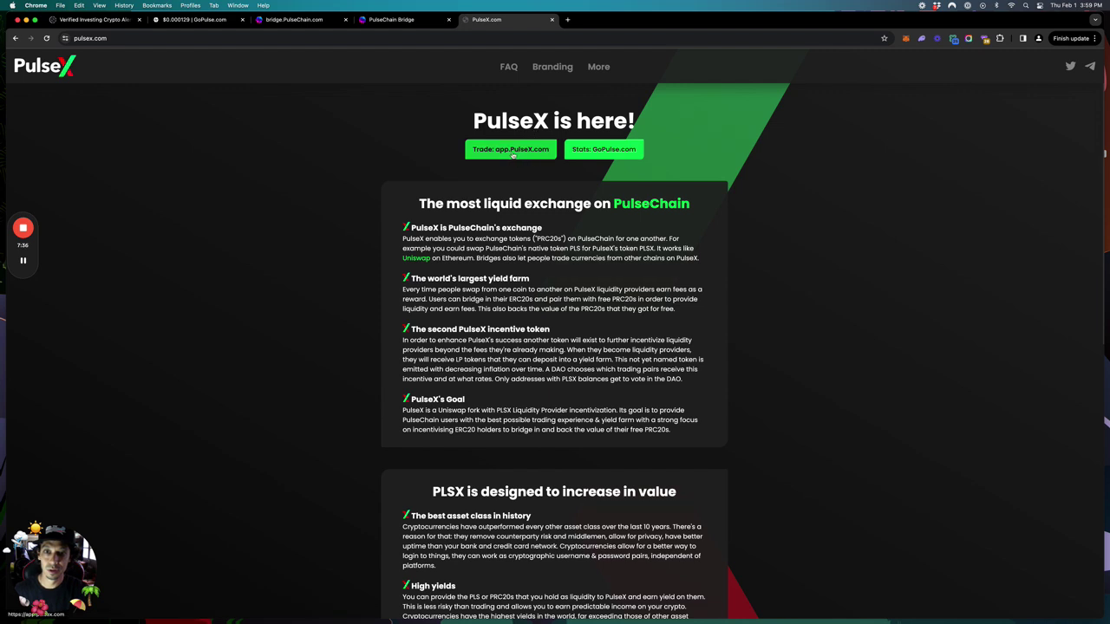
# - Open the PulseX exchange through app.PulseX.com's pulsex.mypinata.cloud link, and close the page of links
pyautogui.click(139, 38)
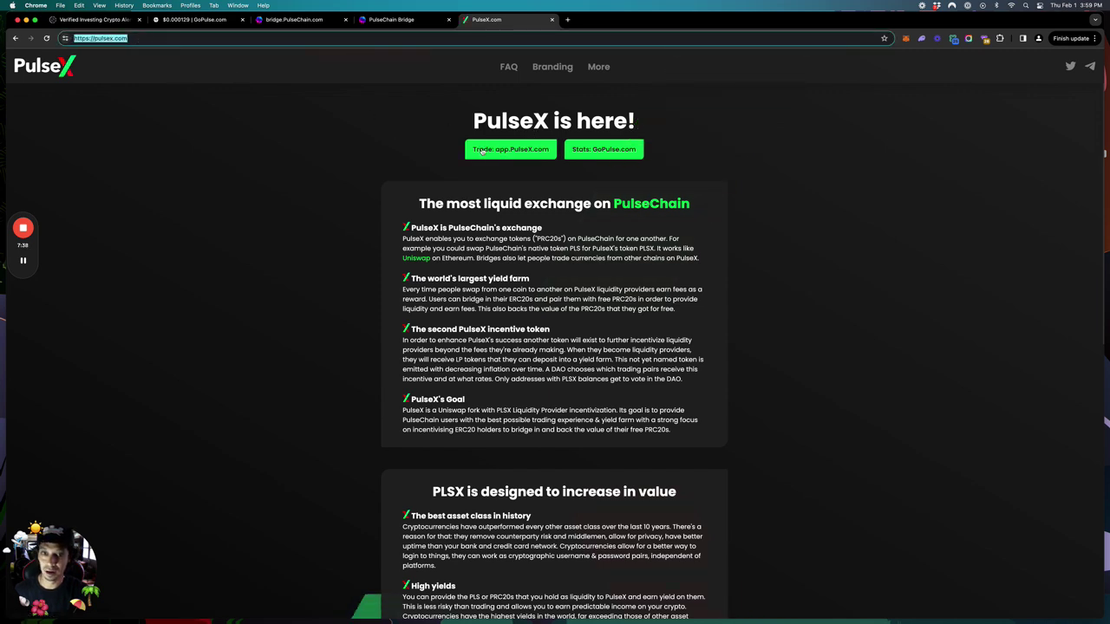
pyautogui.click(511, 151)
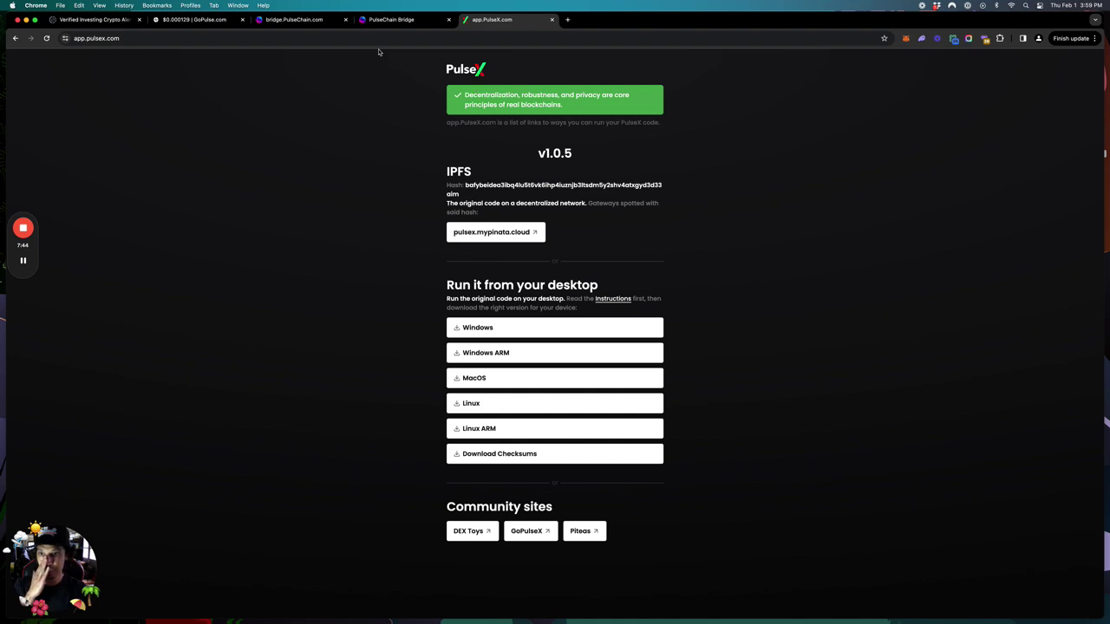
pyautogui.click(324, 26)
pyautogui.click(468, 26)
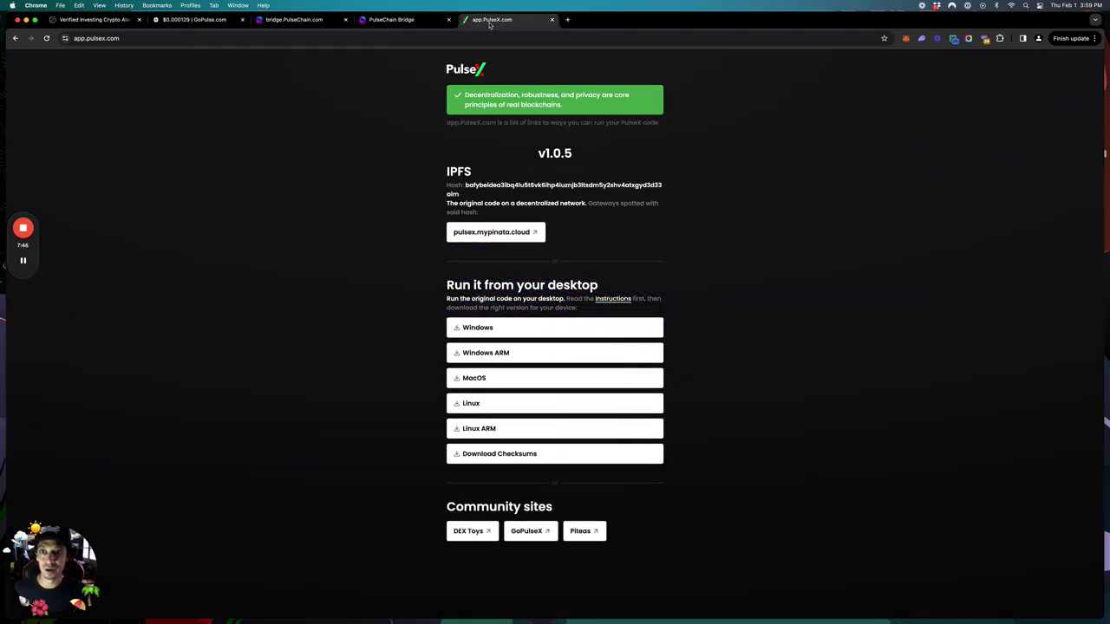
pyautogui.click(339, 26)
pyautogui.click(476, 25)
pyautogui.click(493, 233)
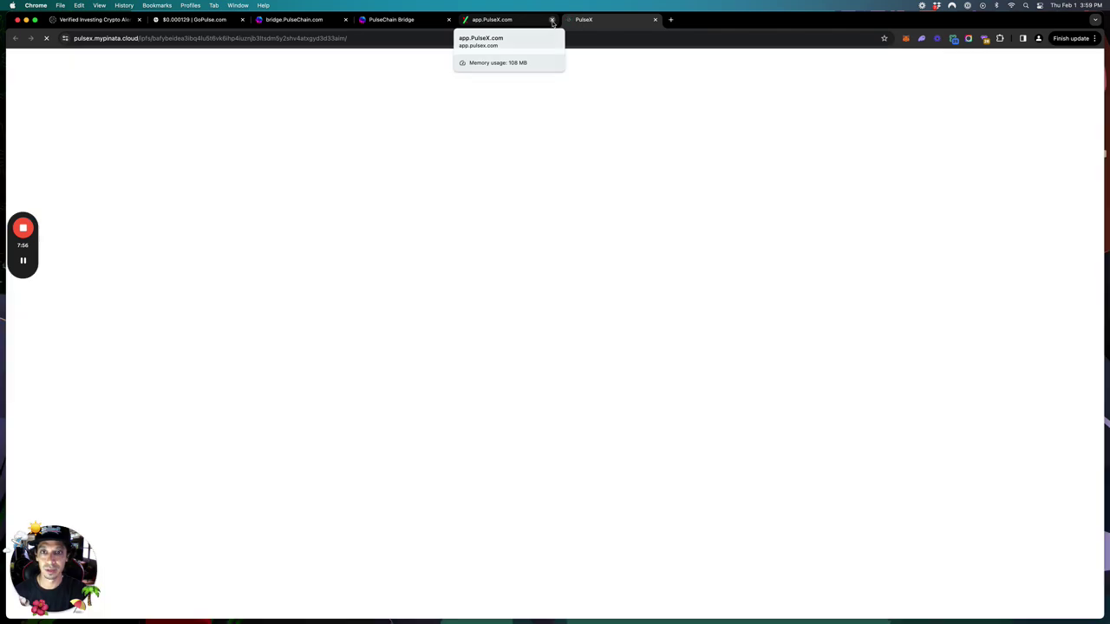
pyautogui.click(552, 19)
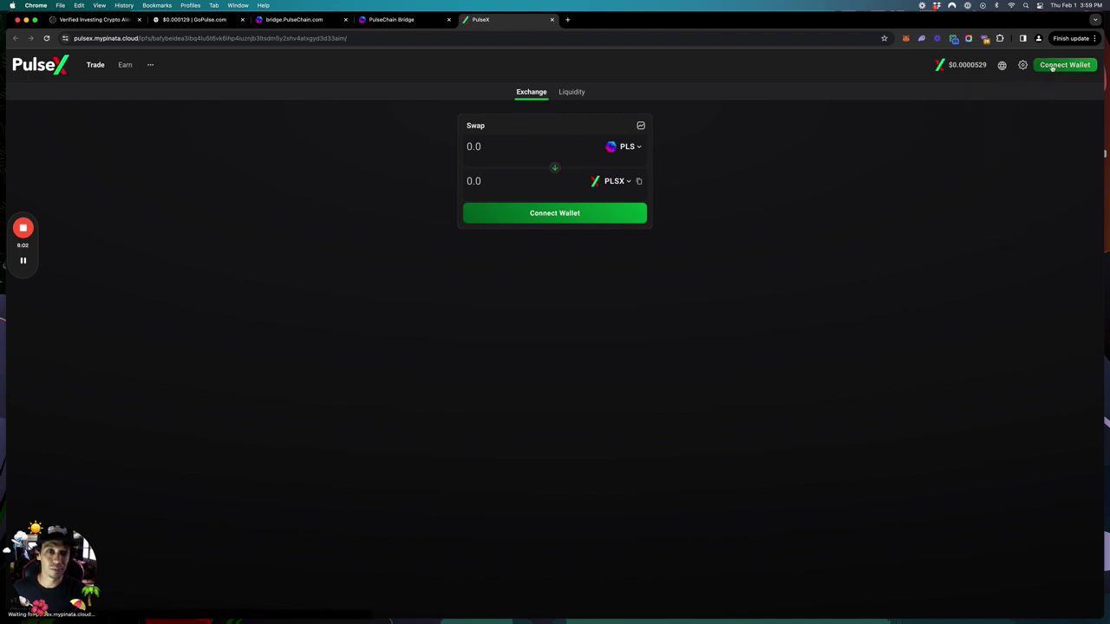
# - Connect MetaMask's Account 1 to PulseX and allow the network switch from Ethereum Mainnet to PulseChain
pyautogui.click(1052, 69)
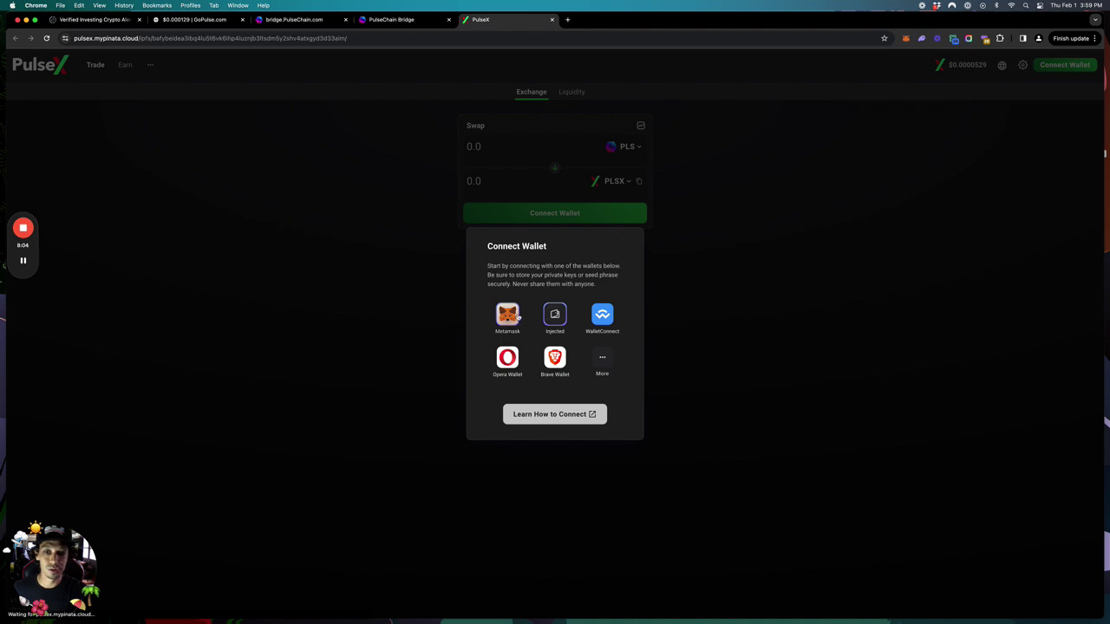
pyautogui.click(513, 317)
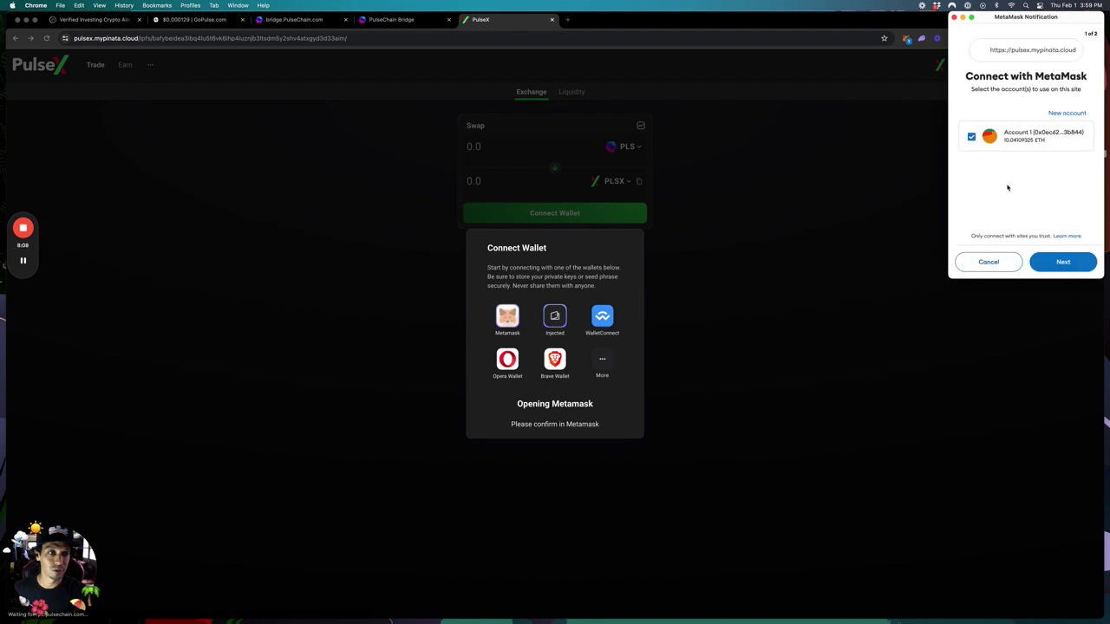
pyautogui.click(1050, 266)
pyautogui.click(1049, 265)
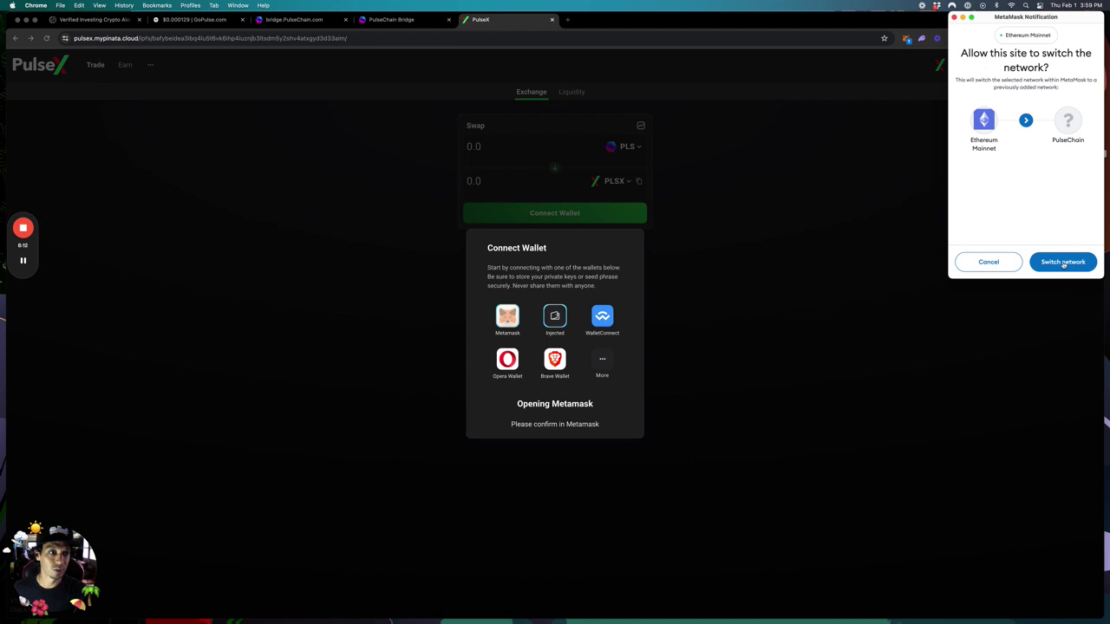
pyautogui.click(1064, 263)
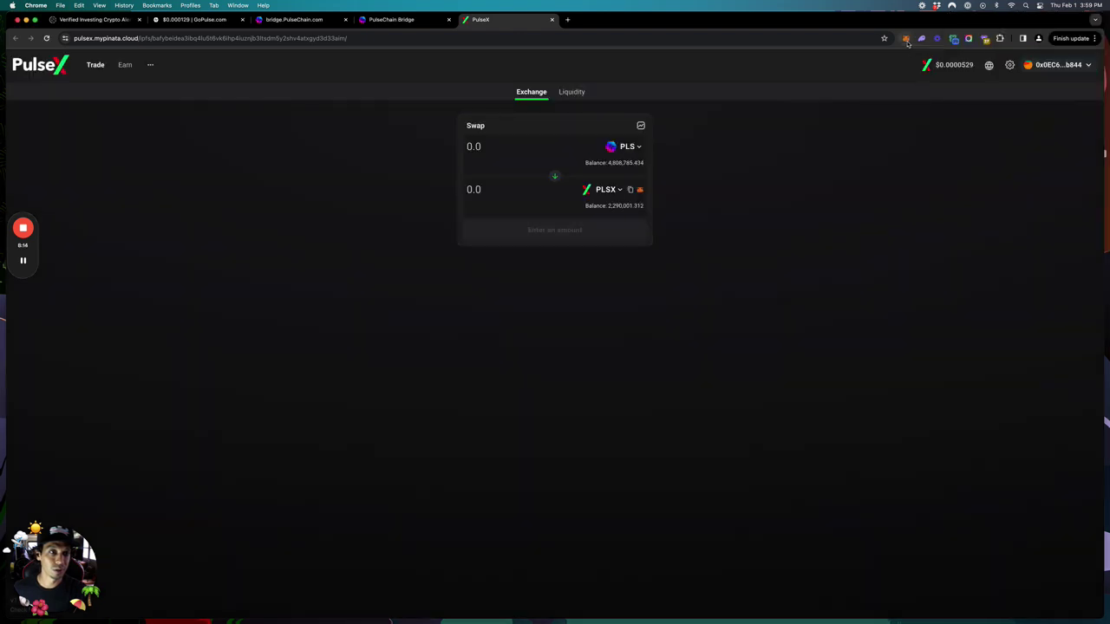
# - Look through the swap's token list for WETH from Ethereum, and close it without choosing a token
pyautogui.click(615, 149)
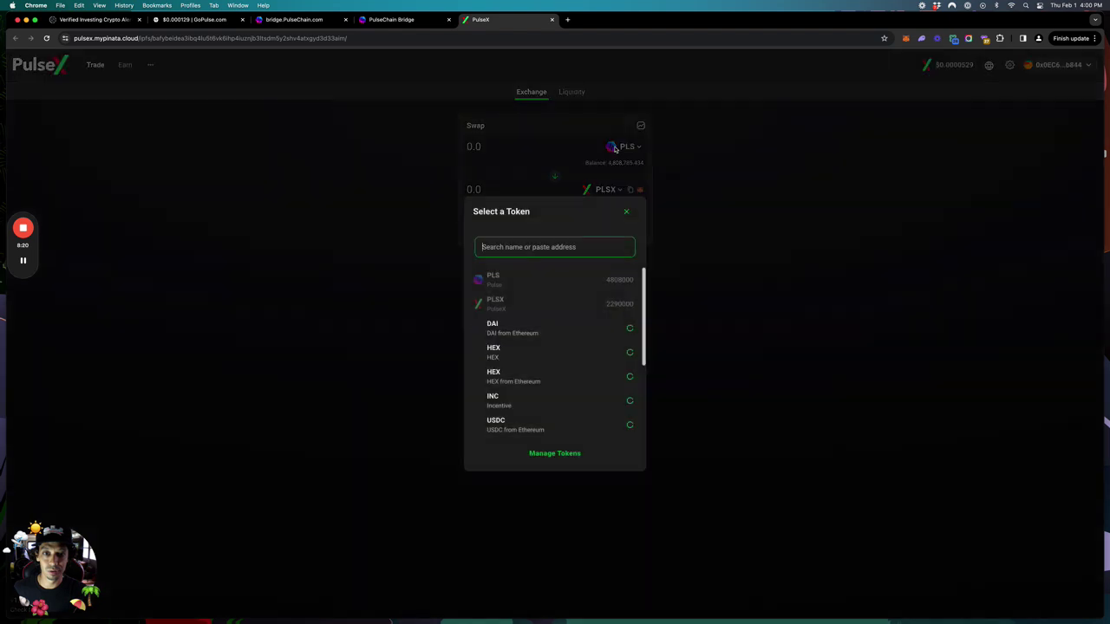
pyautogui.scroll(-3, 542, 318)
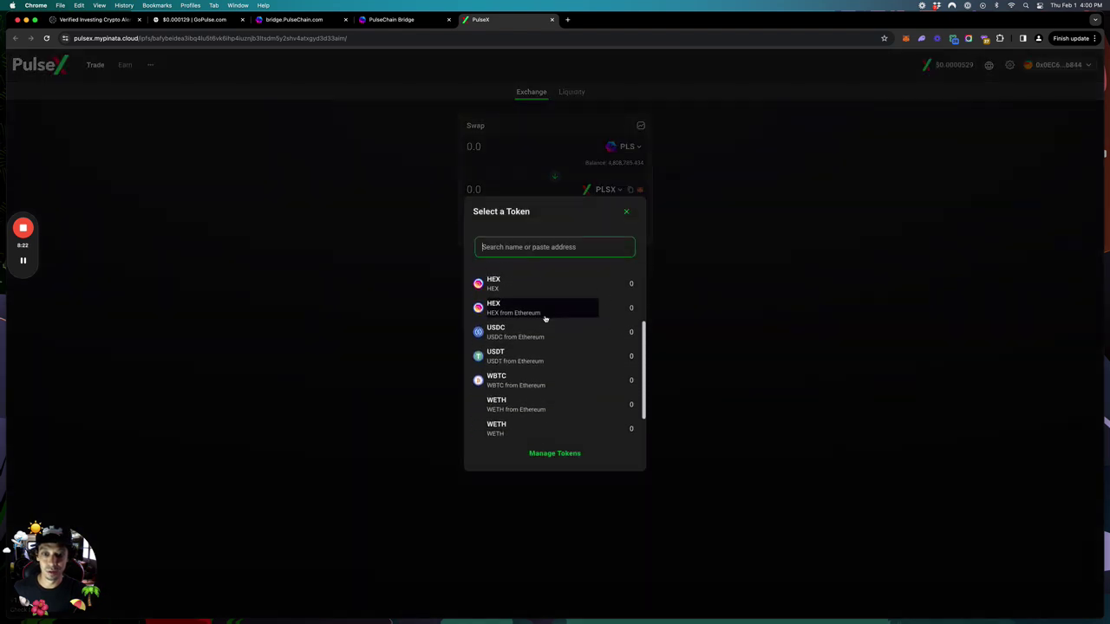
pyautogui.scroll(-1, 555, 328)
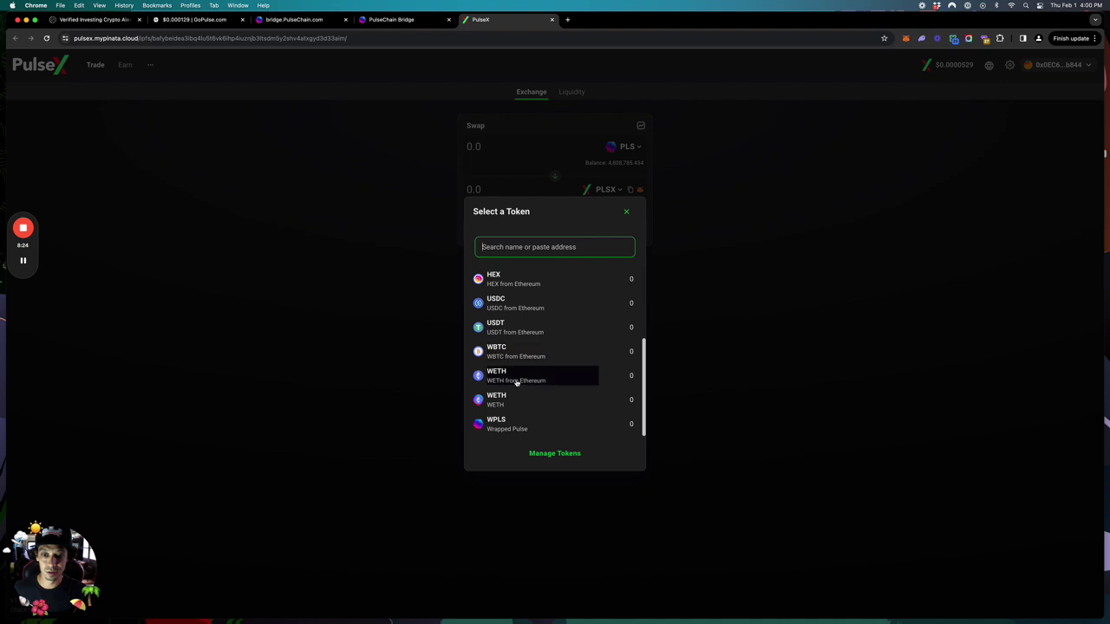
pyautogui.click(666, 295)
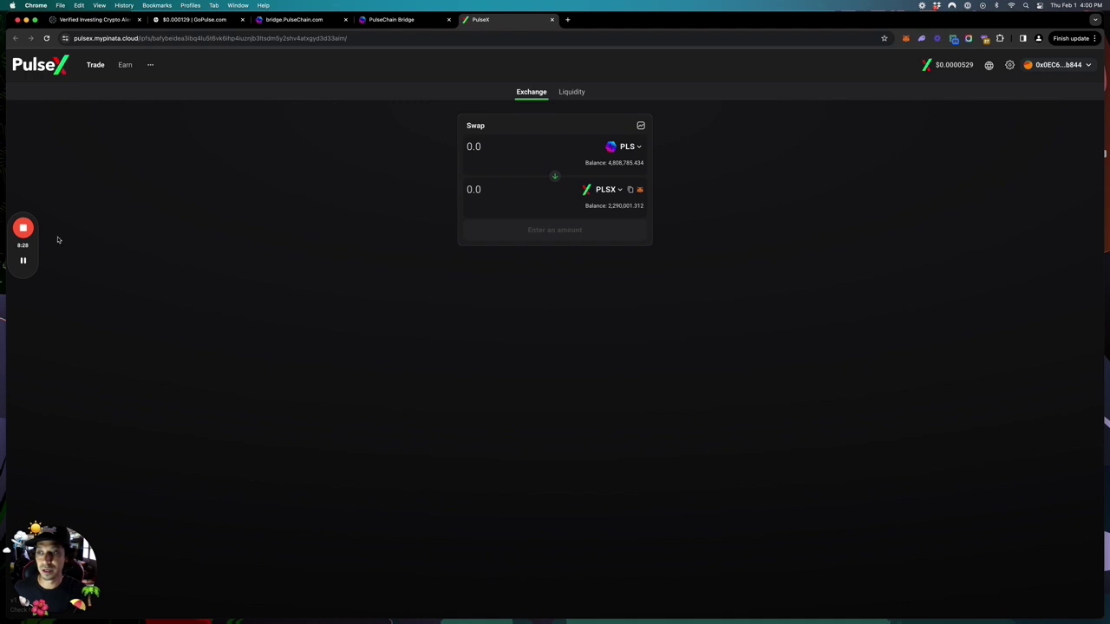
pyautogui.moveTo(26, 263)
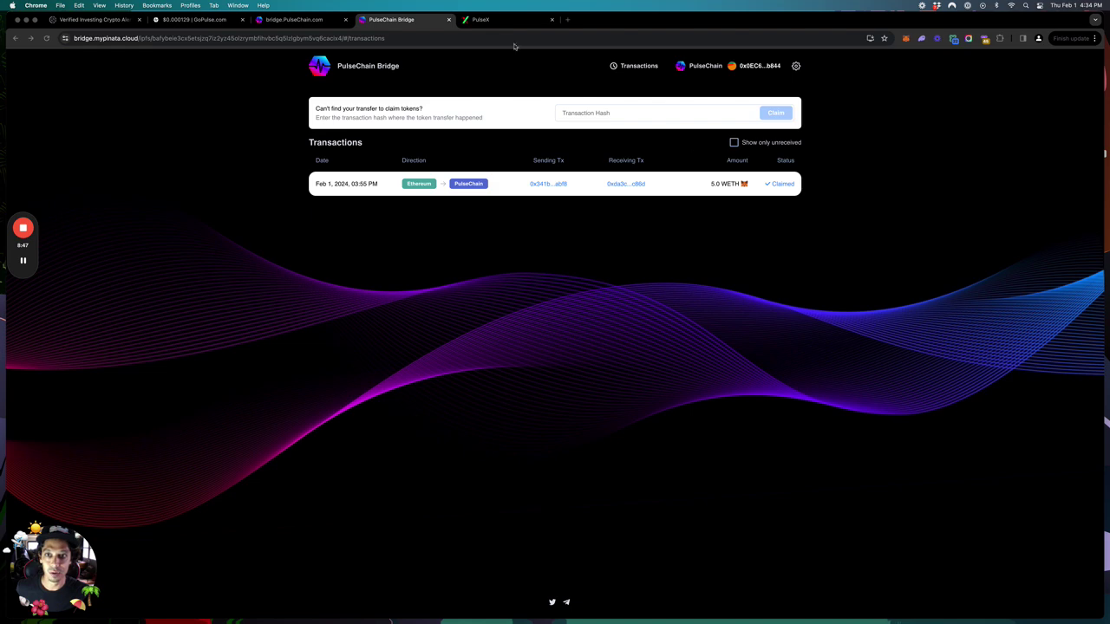
# - Return to PulseX and set up a swap of 1 WETH from Ethereum for PLS
pyautogui.click(512, 23)
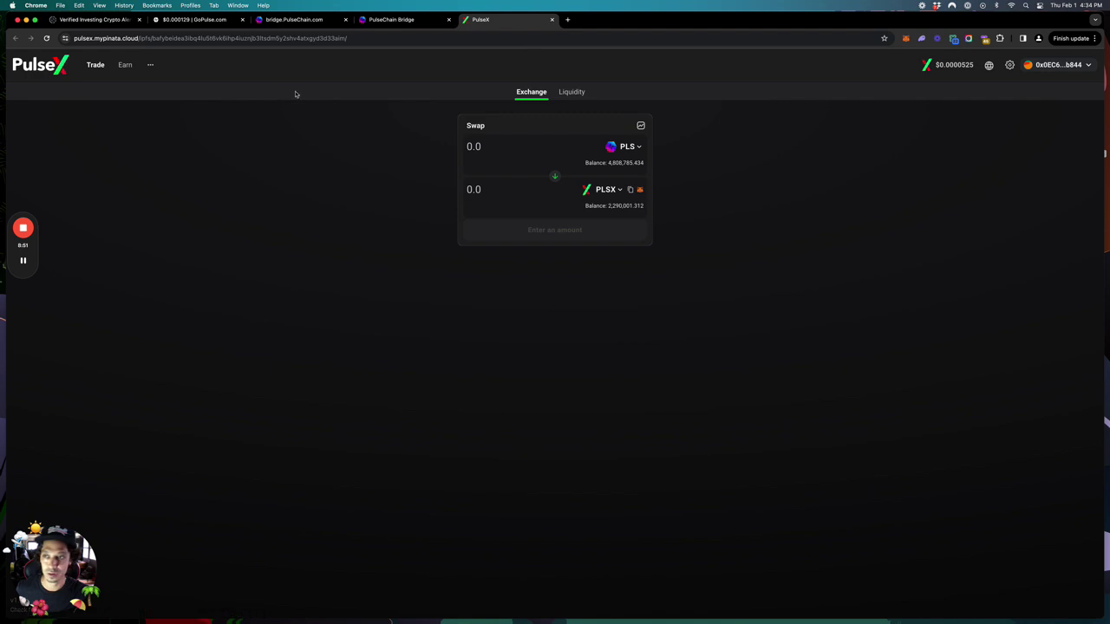
pyautogui.click(625, 149)
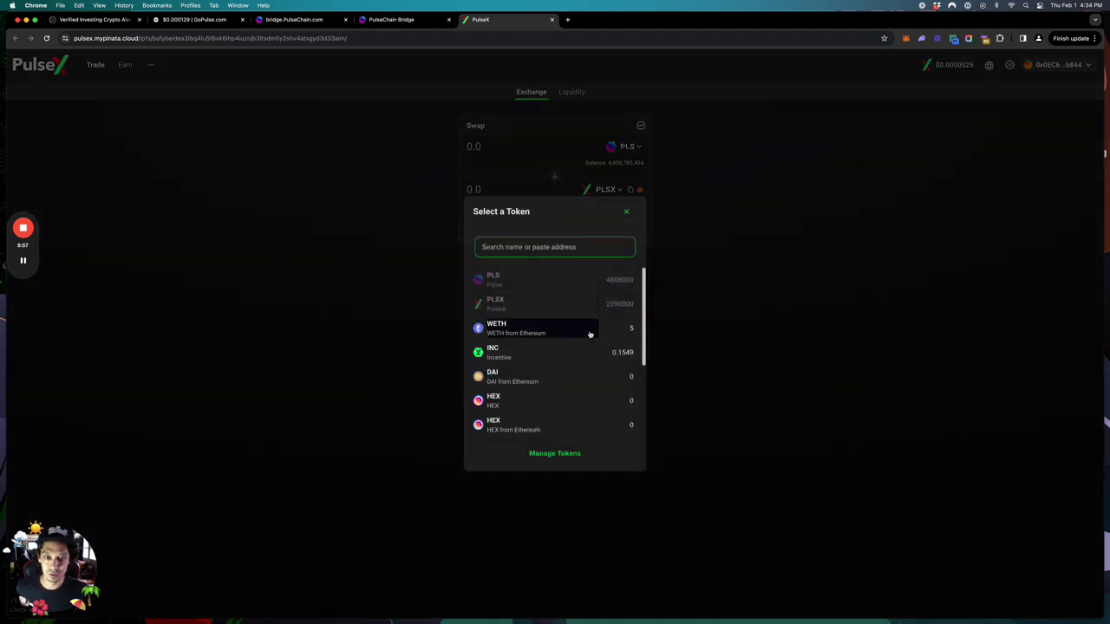
pyautogui.click(552, 331)
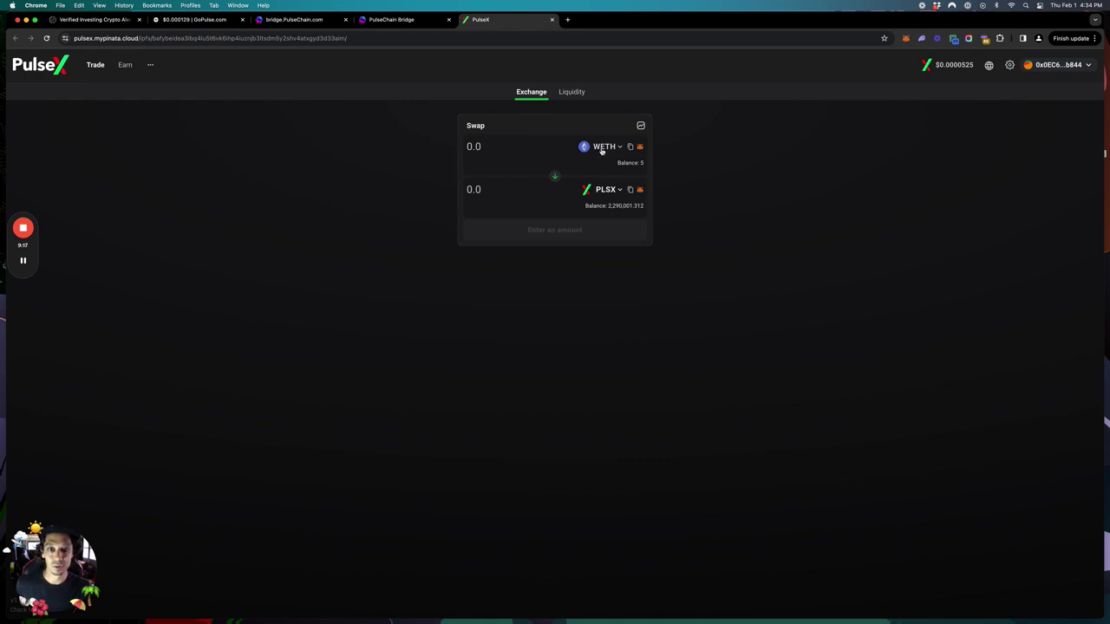
pyautogui.click(608, 191)
pyautogui.click(533, 286)
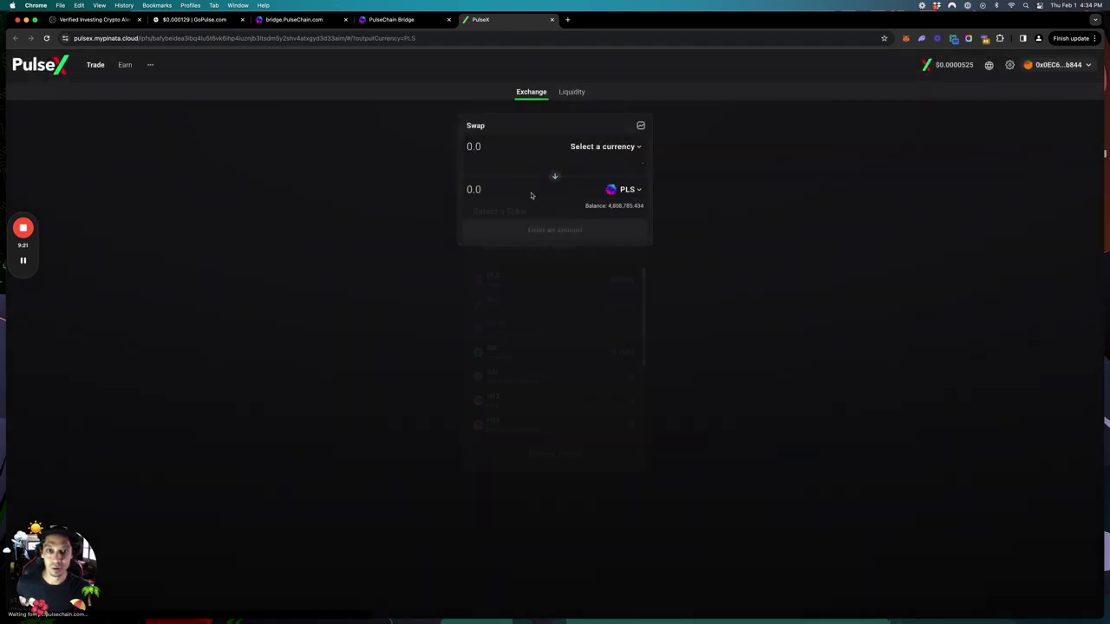
pyautogui.click(630, 148)
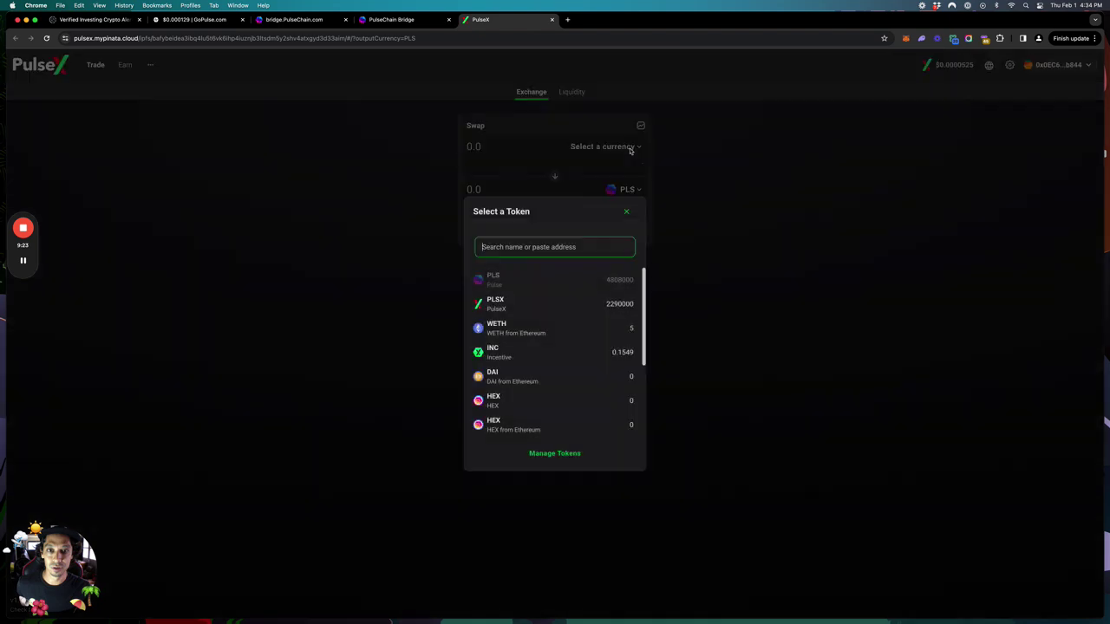
pyautogui.click(521, 326)
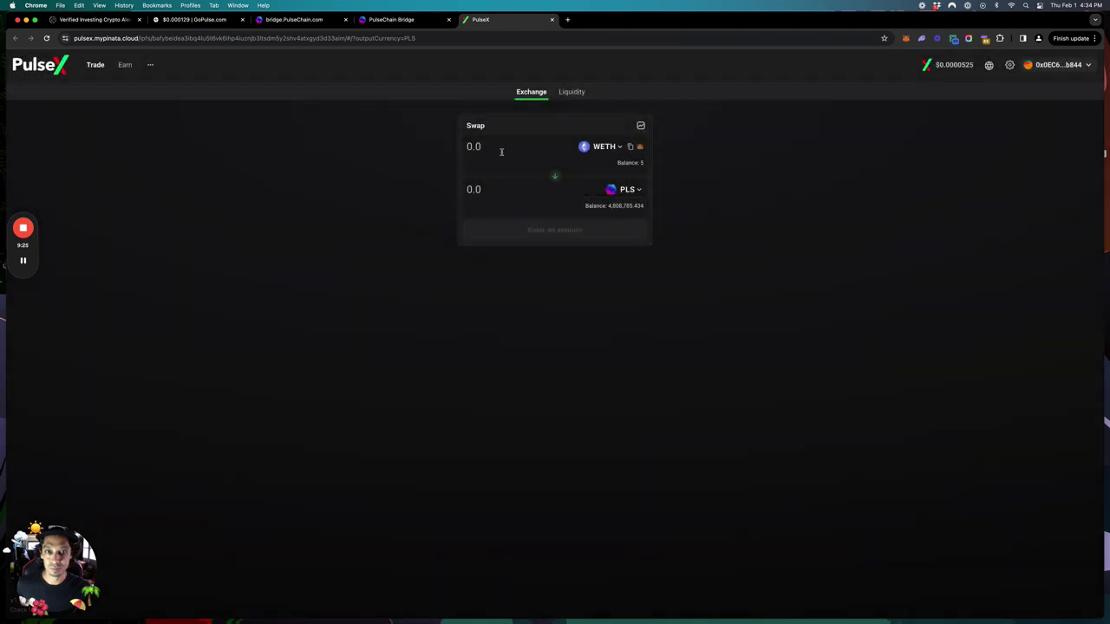
pyautogui.click(502, 149)
pyautogui.write('1')
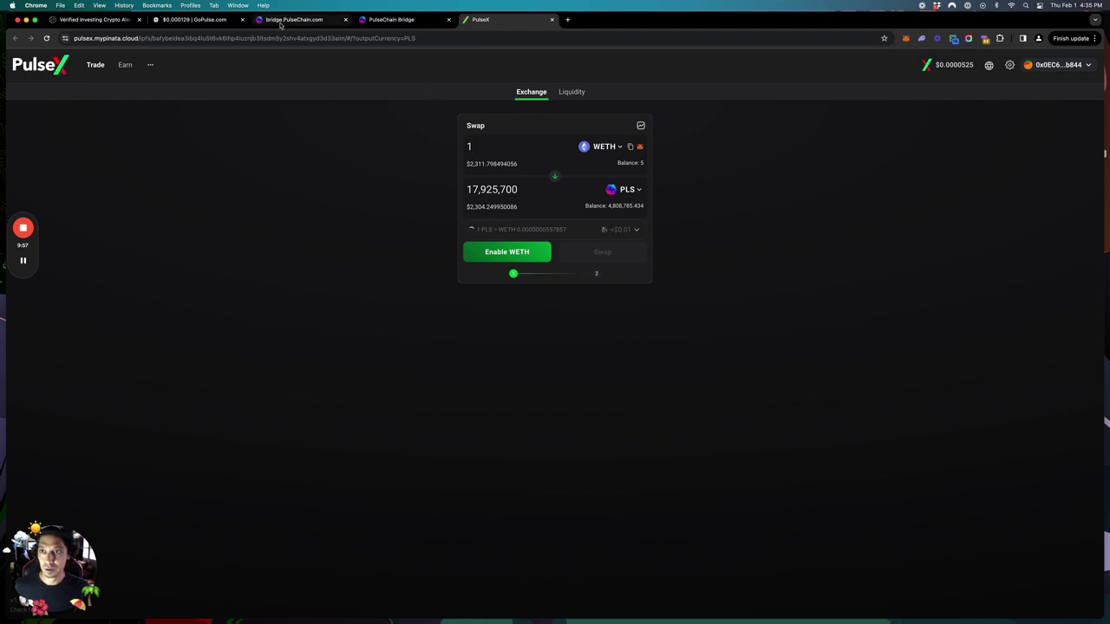
# - Check the coin prices on GoPulse, and set up a PulseX swap of 1 WETH from Ethereum for PLSX
pyautogui.click(203, 21)
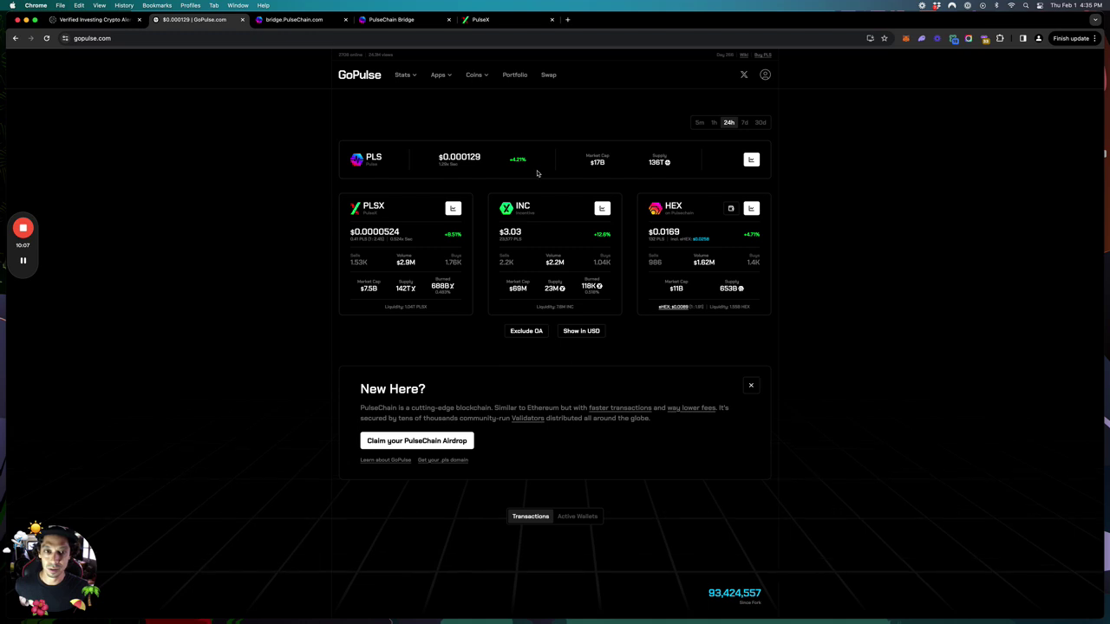
pyautogui.click(479, 20)
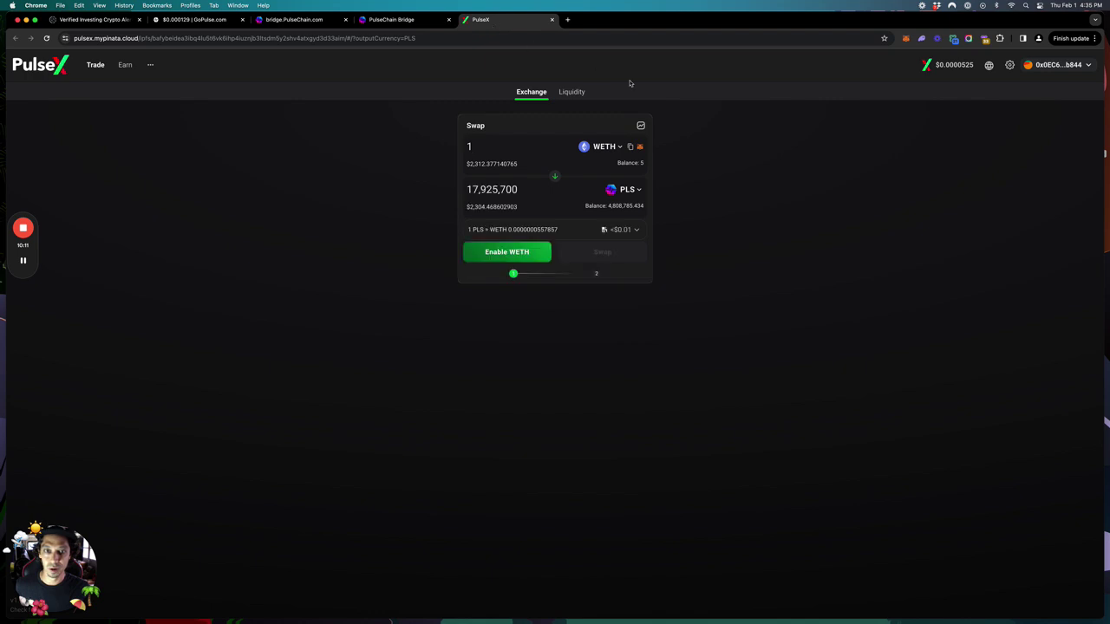
pyautogui.click(626, 190)
pyautogui.click(601, 303)
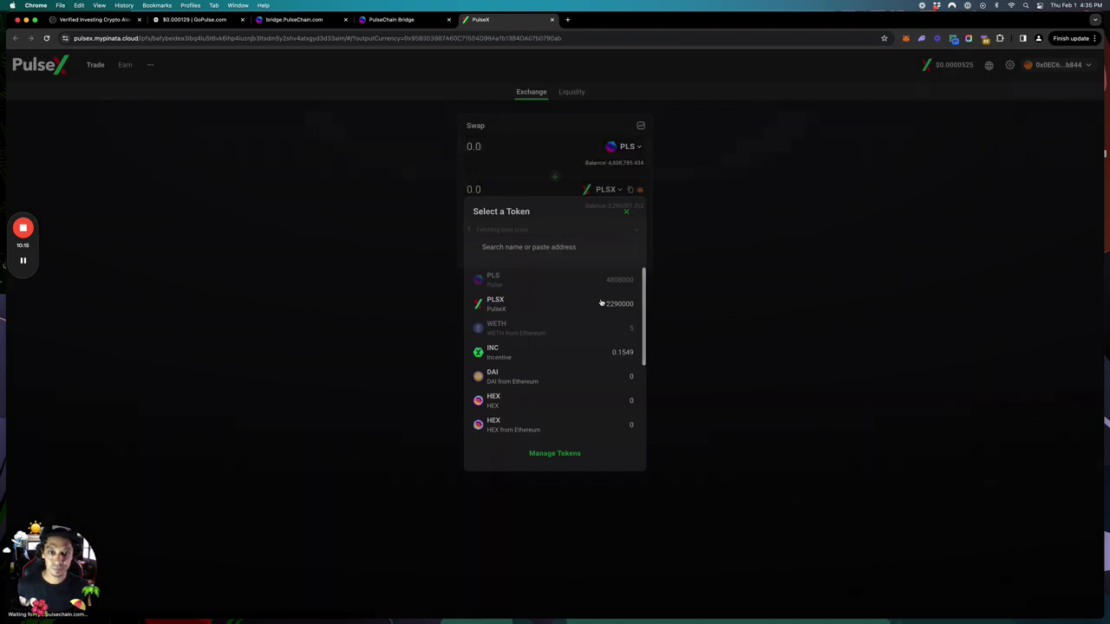
pyautogui.click(612, 149)
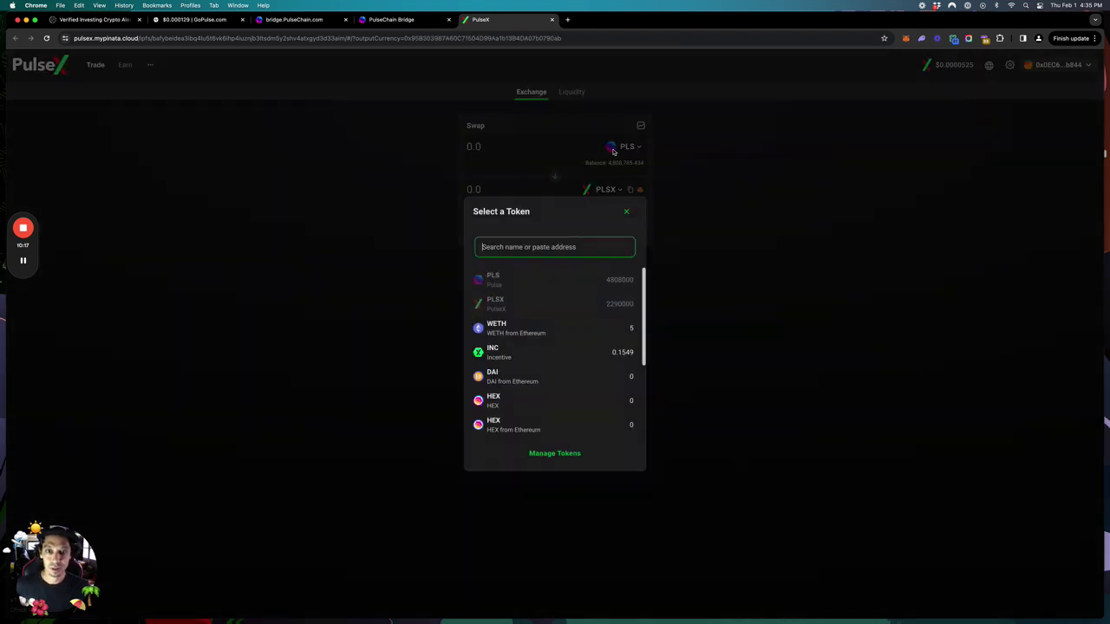
pyautogui.click(532, 328)
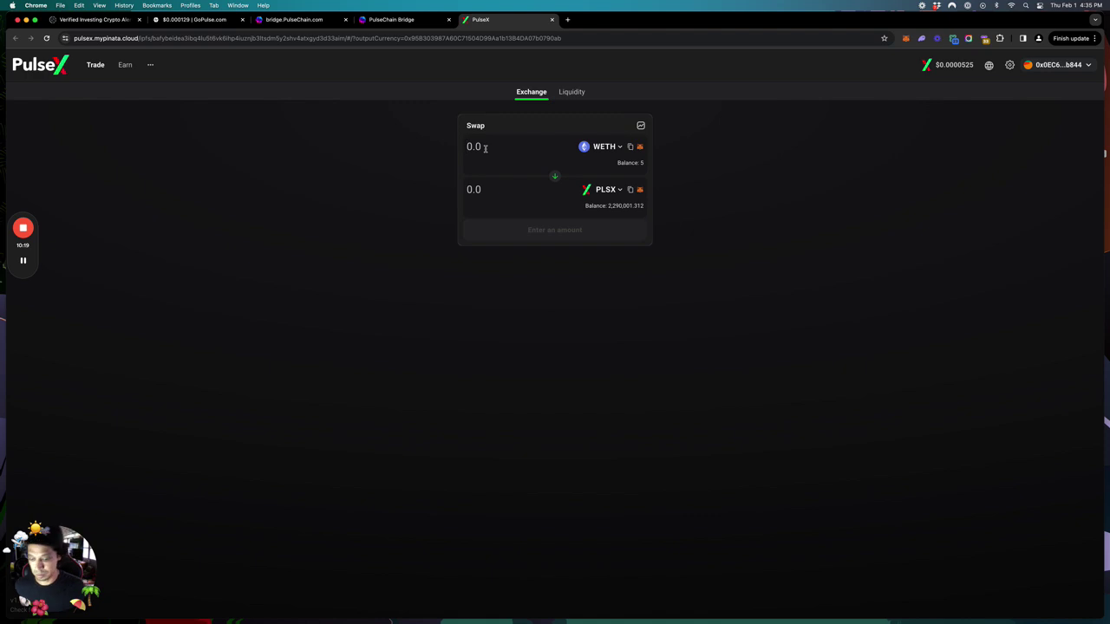
pyautogui.click(485, 148)
pyautogui.write('1')
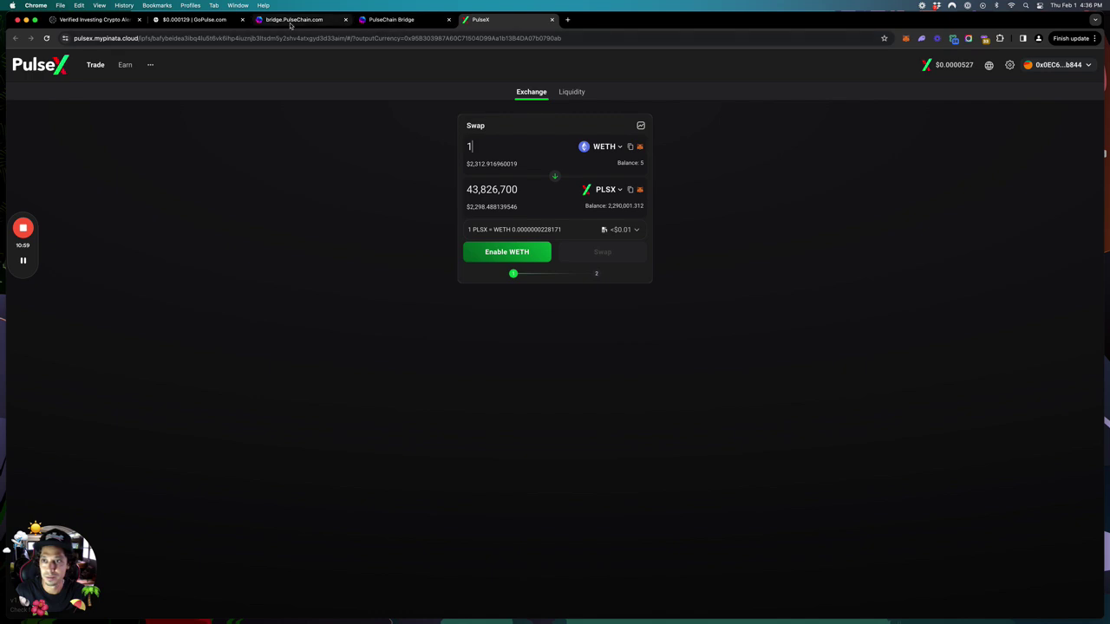
# - Review the coin prices on GoPulse again and return to the PulseChain Bridge's transactions
pyautogui.click(195, 19)
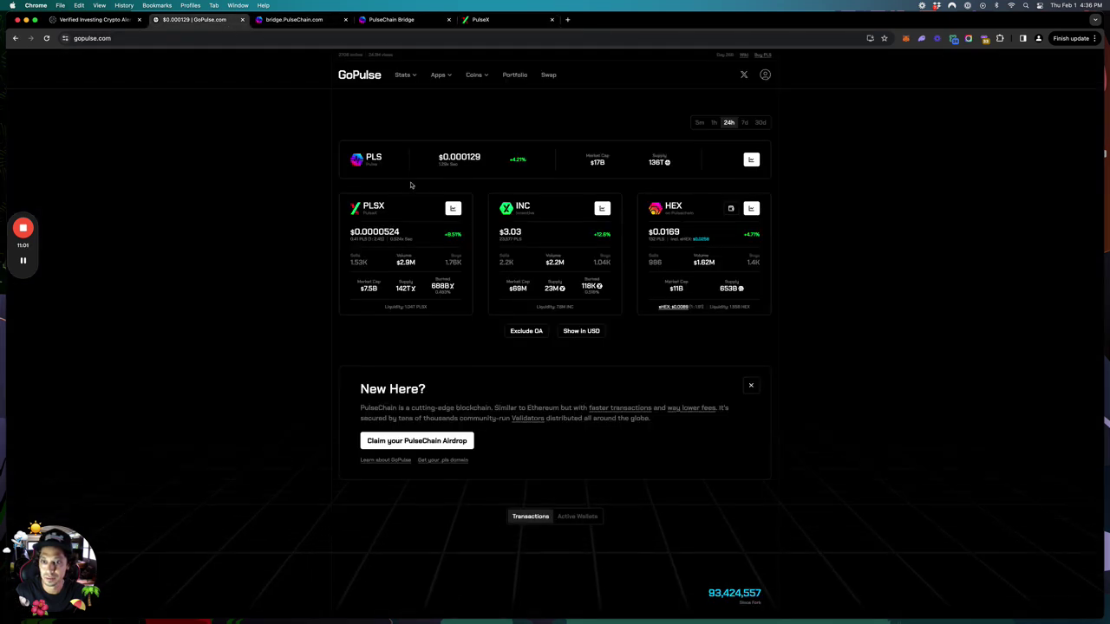
pyautogui.click(392, 22)
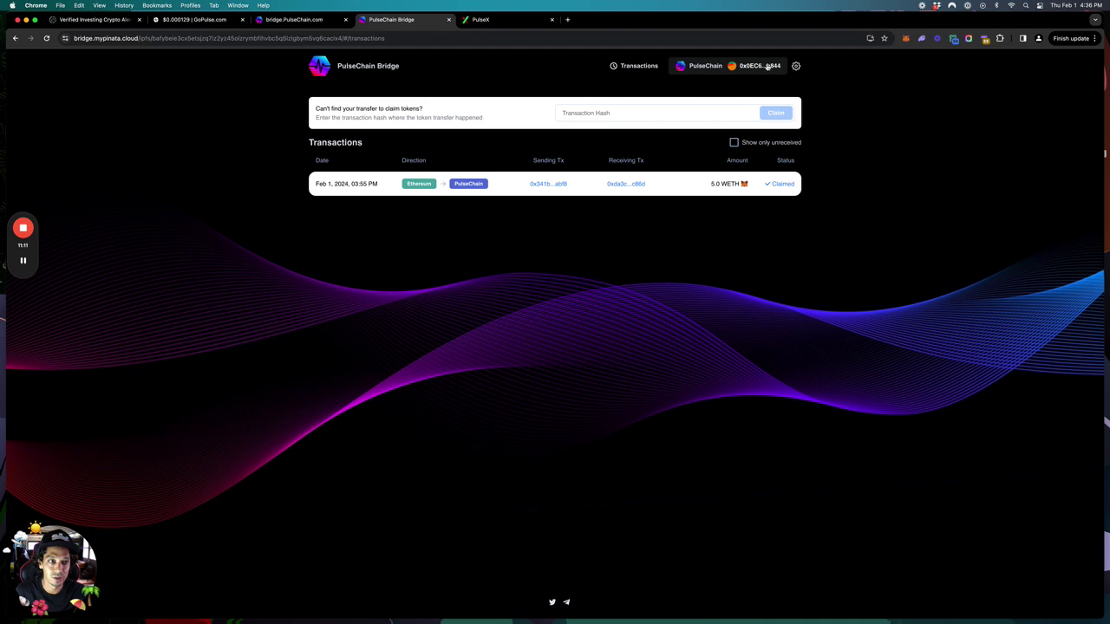
# - Disconnect the MetaMask wallet from the PulseChain Bridge
pyautogui.click(795, 66)
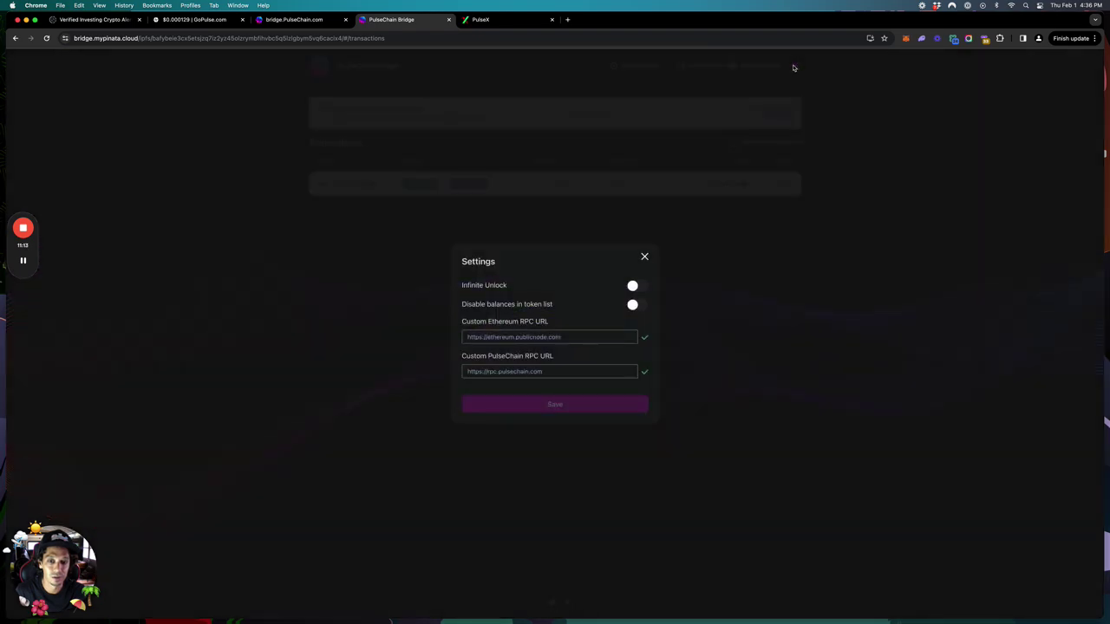
pyautogui.click(739, 101)
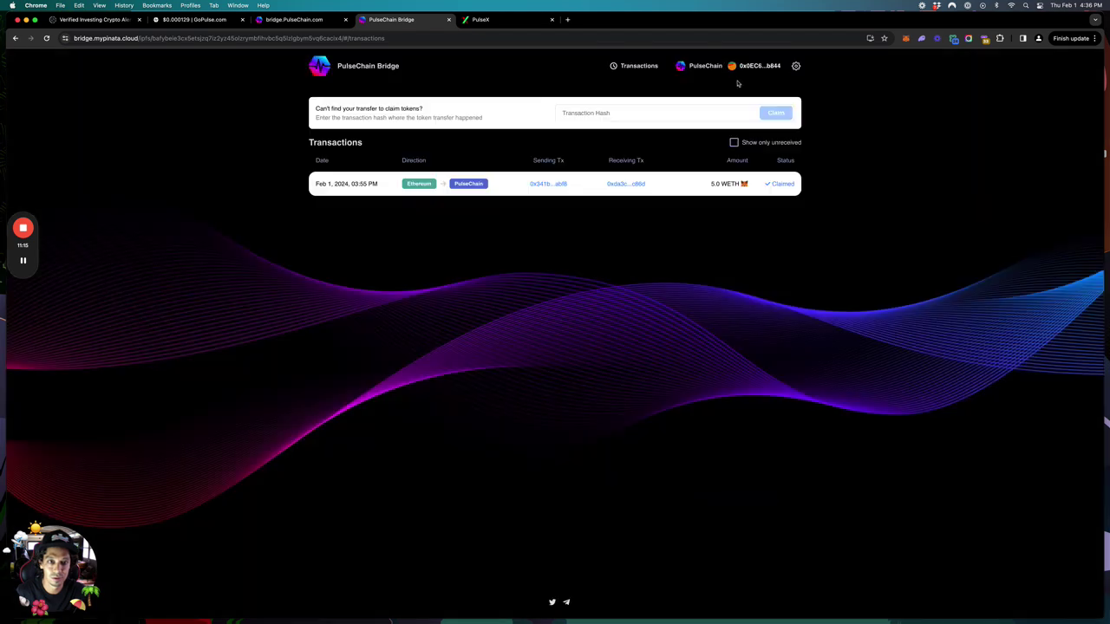
pyautogui.click(737, 68)
pyautogui.click(730, 111)
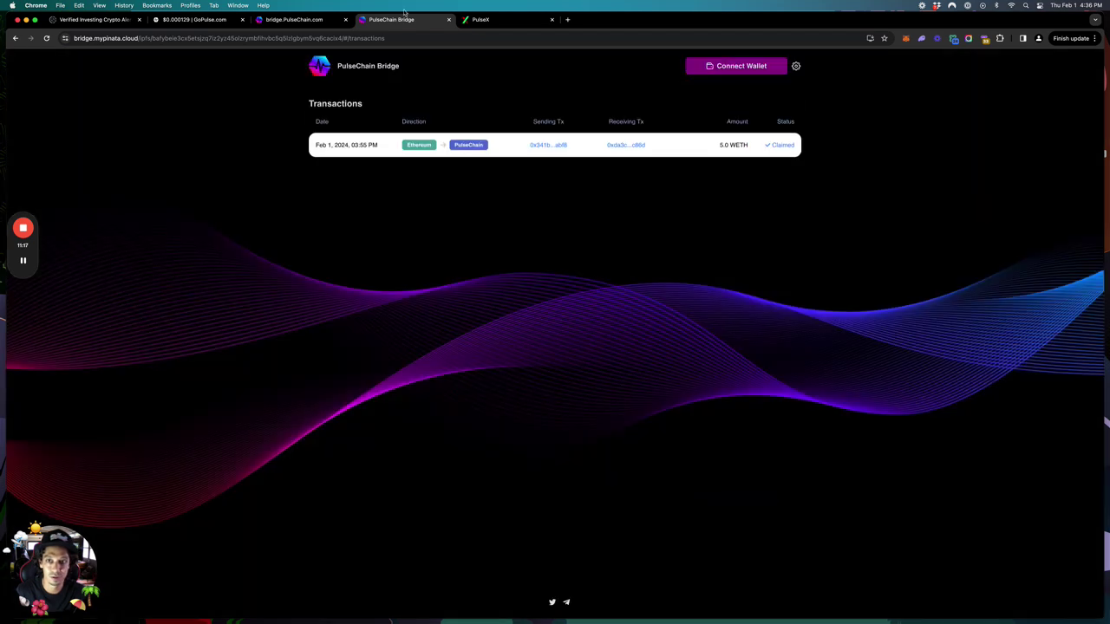
# - Close the PulseChain Bridge app and the bridge.pulsechain.com page, and return to the PulseX swap
pyautogui.click(449, 20)
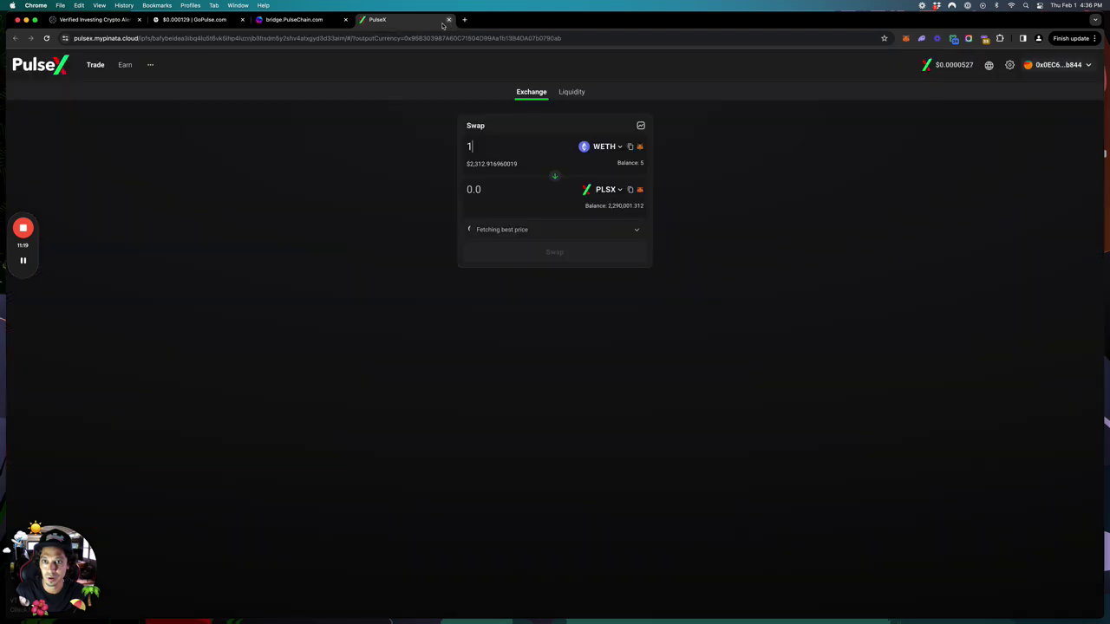
pyautogui.click(312, 20)
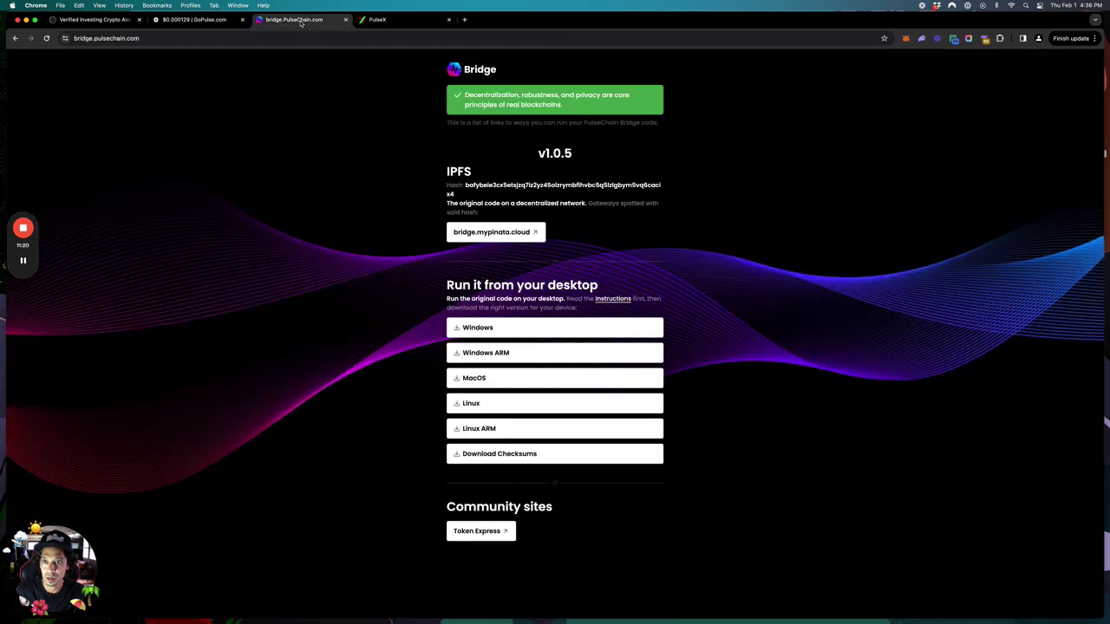
pyautogui.click(345, 20)
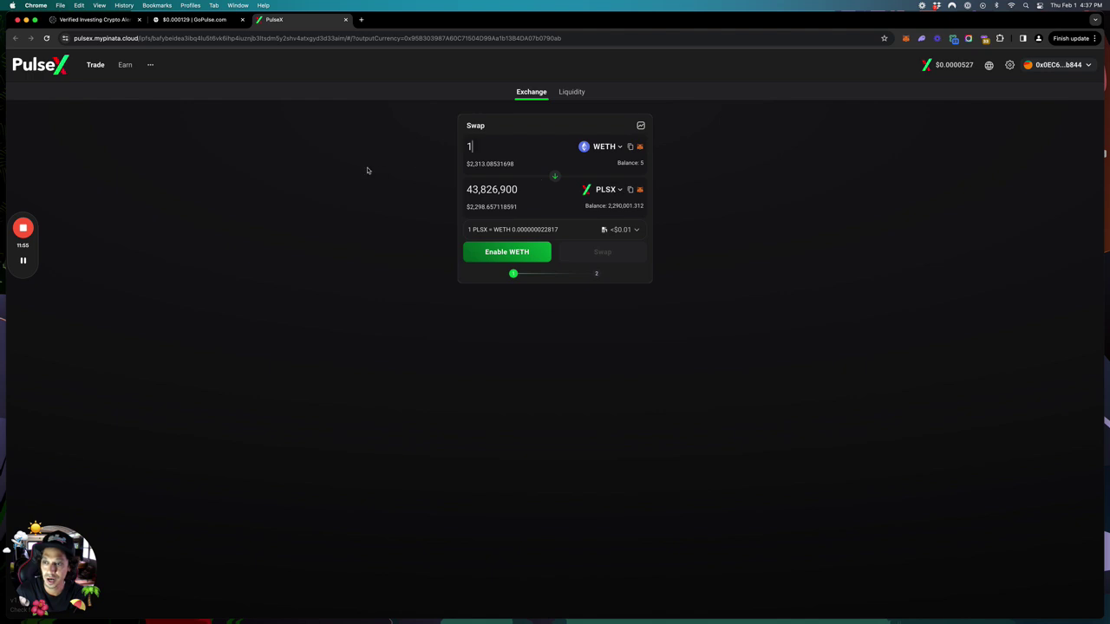
pyautogui.moveTo(23, 229)
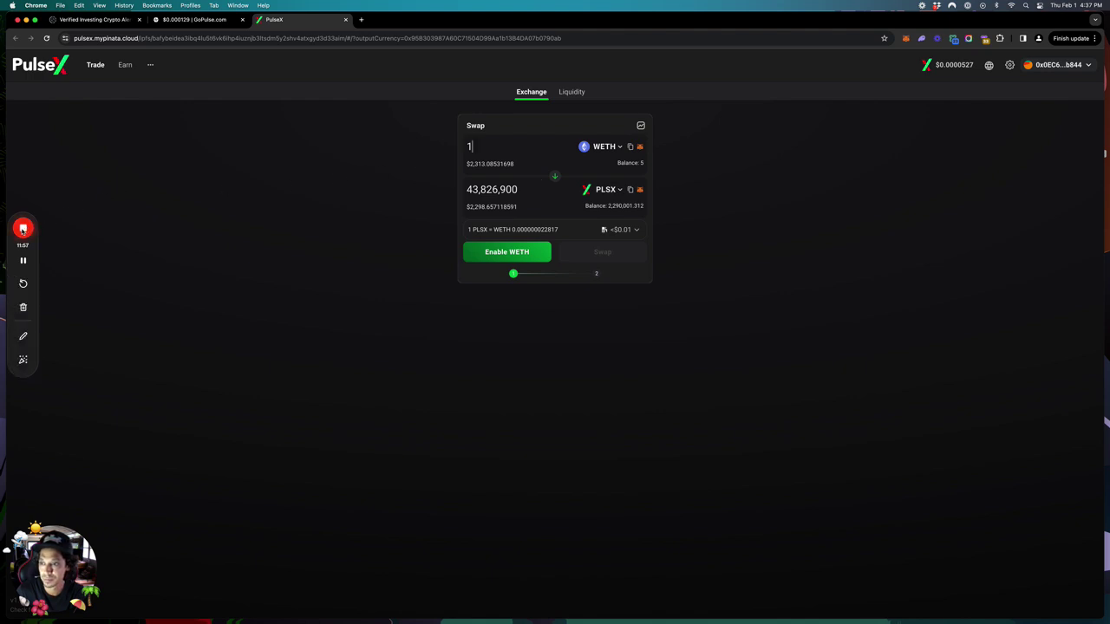